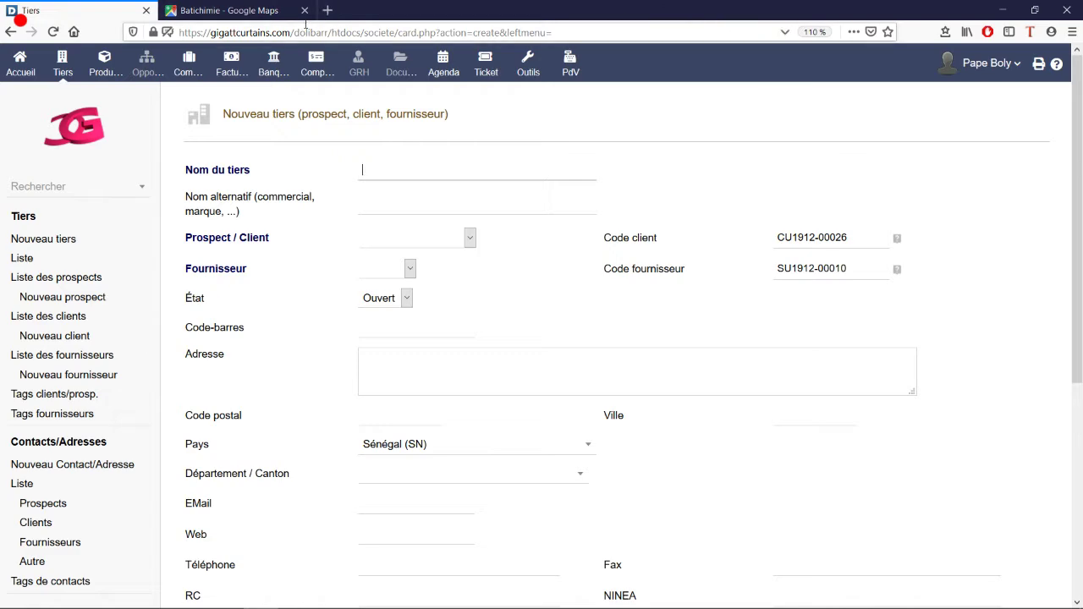
Open the Batichimie website from its Google Maps listing, close the pop-up and look through the home page
{"action": "left_click", "coordinate": [267, 9]}
{"action": "scroll", "coordinate": [240, 380], "scroll_direction": "down", "scroll_amount": 2}
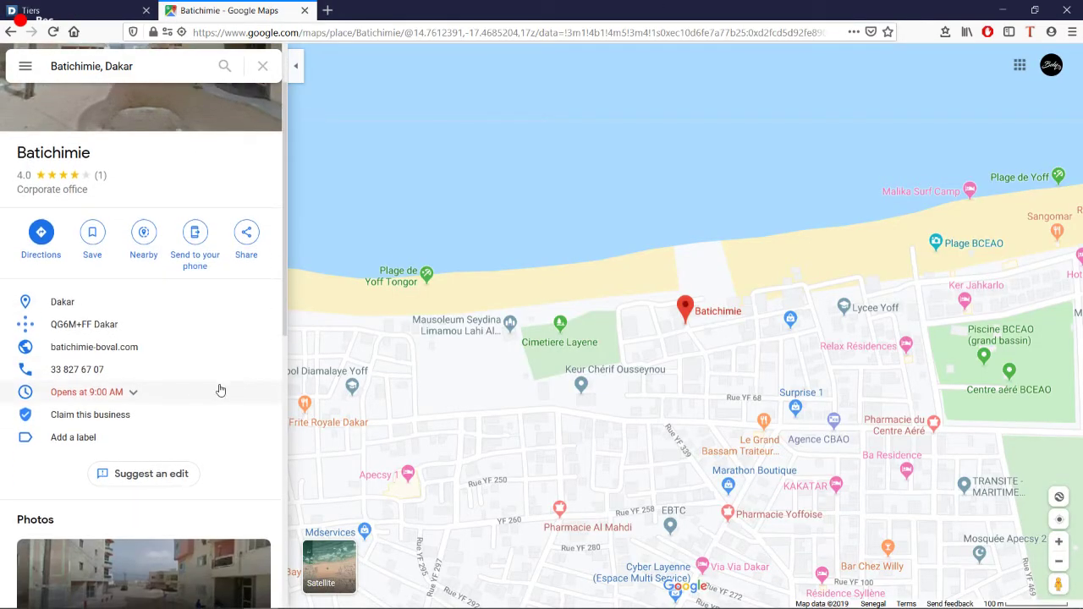
{"action": "left_click", "coordinate": [95, 350]}
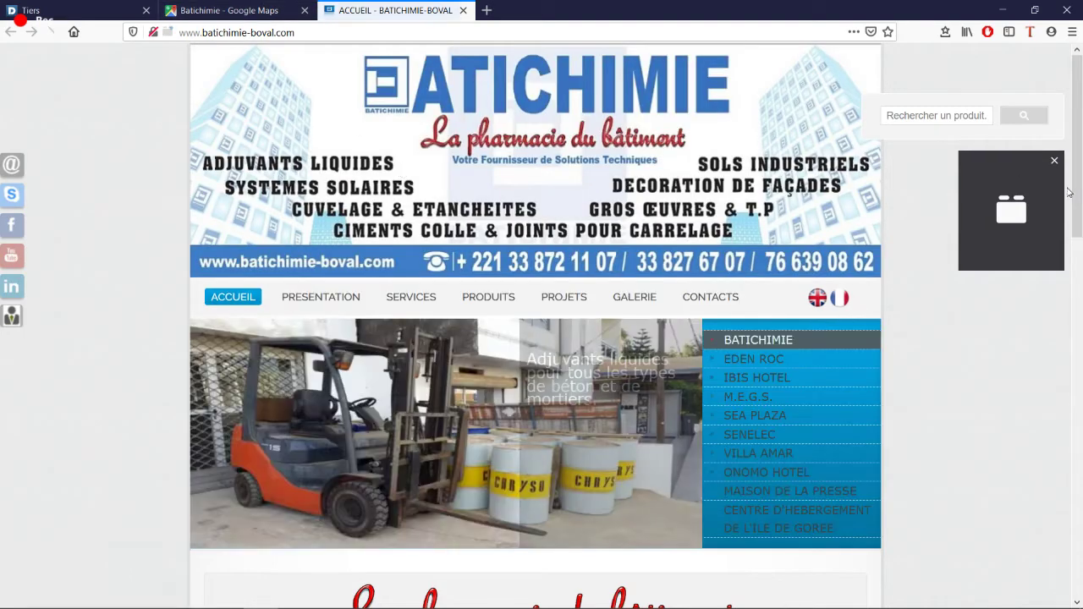
{"action": "left_click", "coordinate": [1055, 163]}
{"action": "scroll", "coordinate": [1055, 166], "scroll_direction": "down", "scroll_amount": 15}
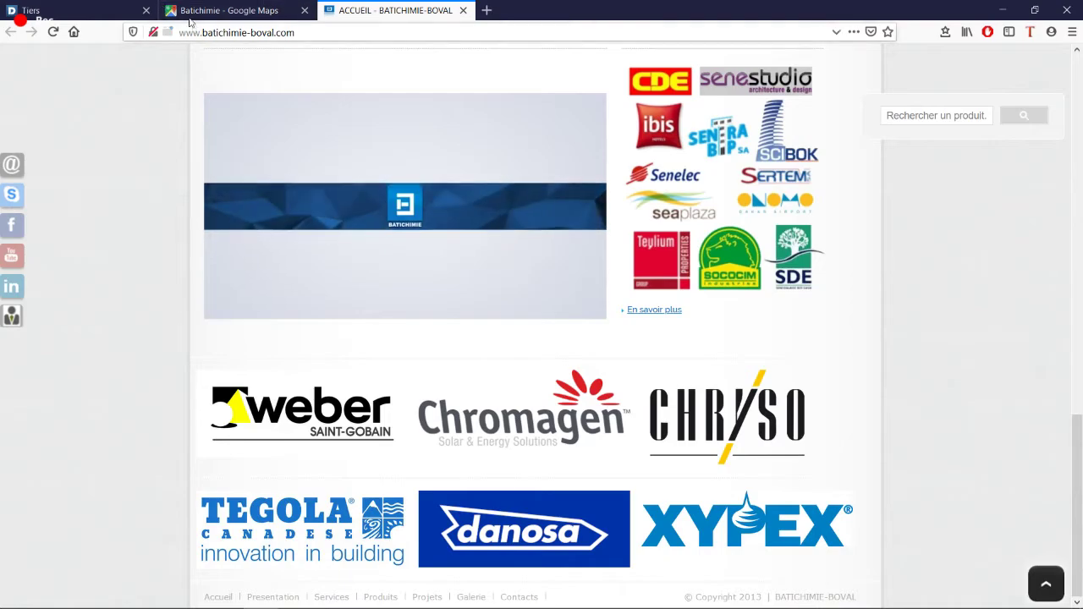
Copy the company name Batichimie from its Google Maps listing into the new third party's name in Dolibarr
{"action": "left_click", "coordinate": [221, 10]}
{"action": "double_click", "coordinate": [53, 153]}
{"action": "key", "text": "ctrl+c"}
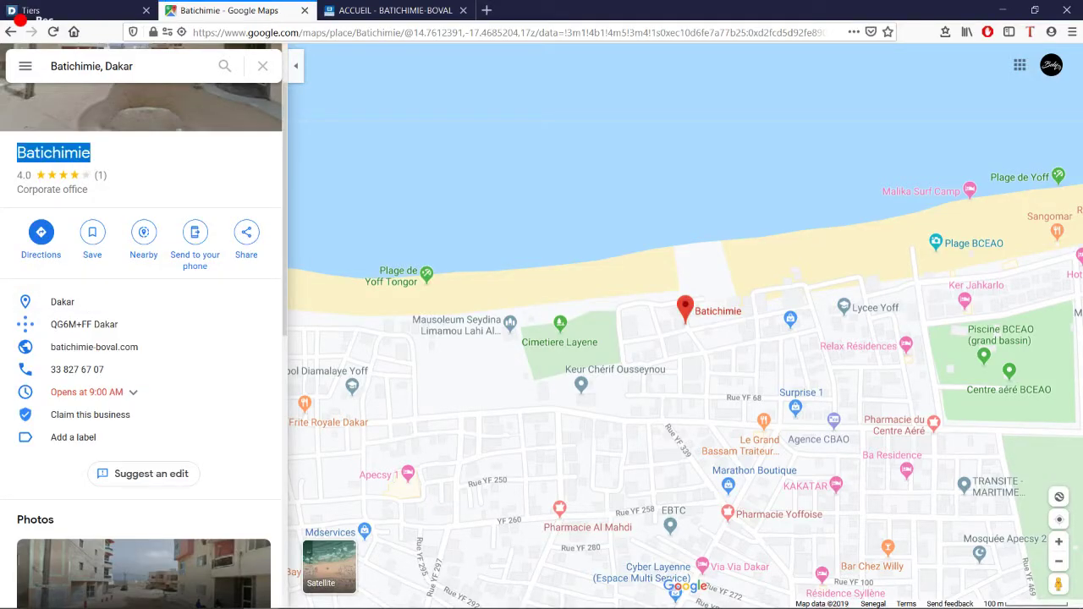
{"action": "left_click", "coordinate": [114, 10]}
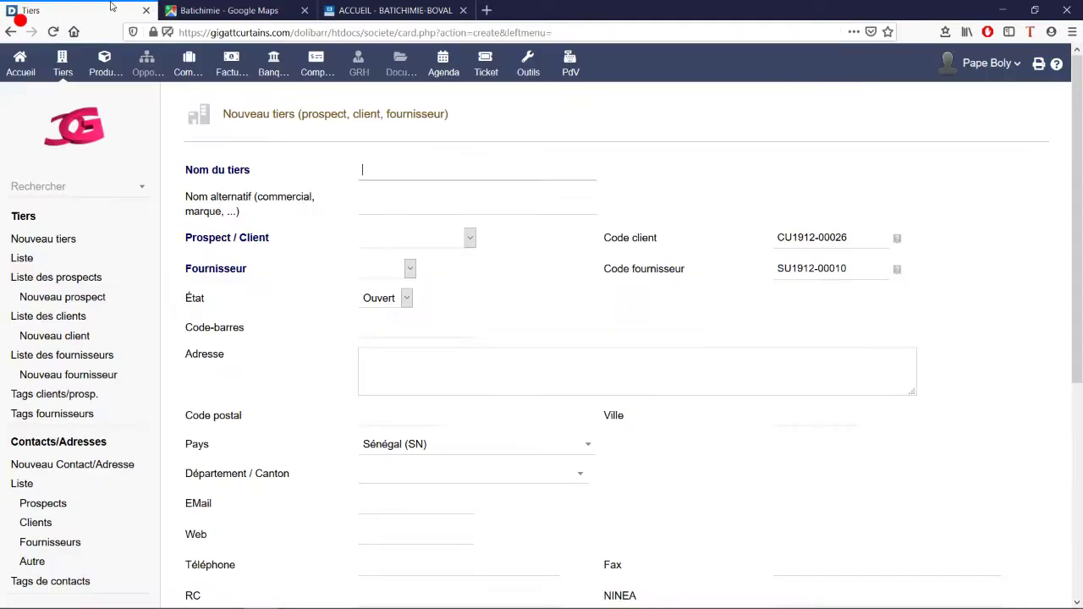
{"action": "key", "text": "ctrl+v"}
{"action": "left_click", "coordinate": [406, 209]}
Classify the third party as Prospect and set Fournisseur to Non, keeping its state as Ouvert
{"action": "left_click", "coordinate": [470, 237]}
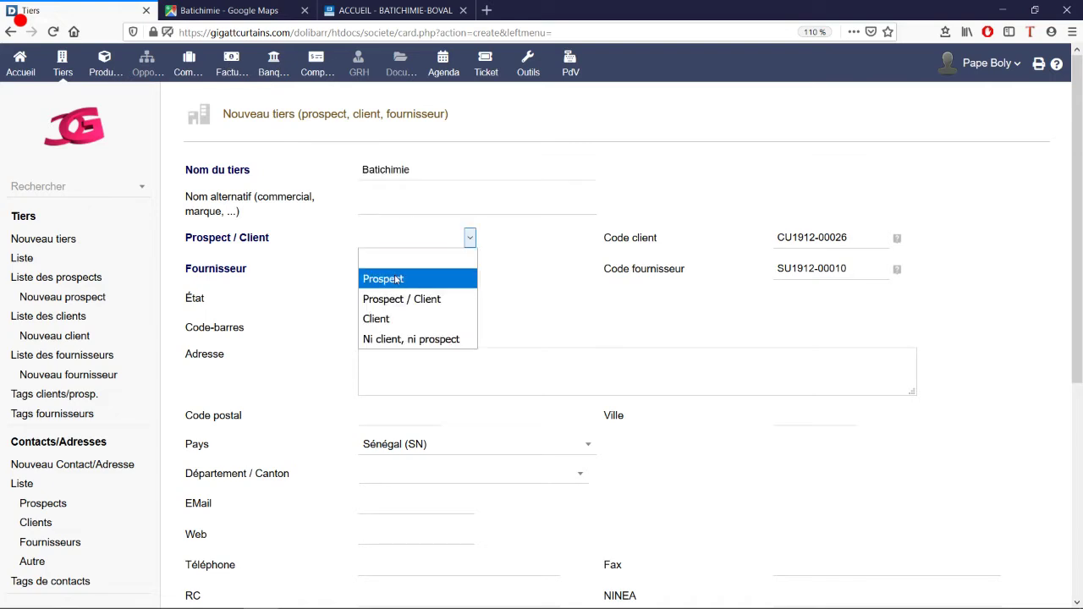
{"action": "left_click", "coordinate": [397, 280]}
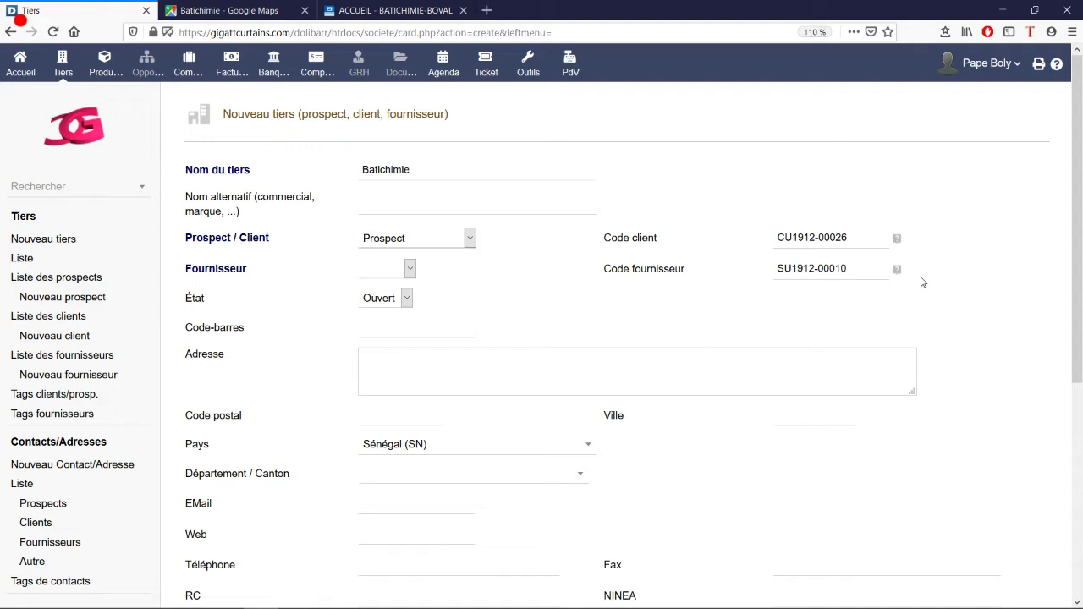
{"action": "left_click", "coordinate": [391, 269]}
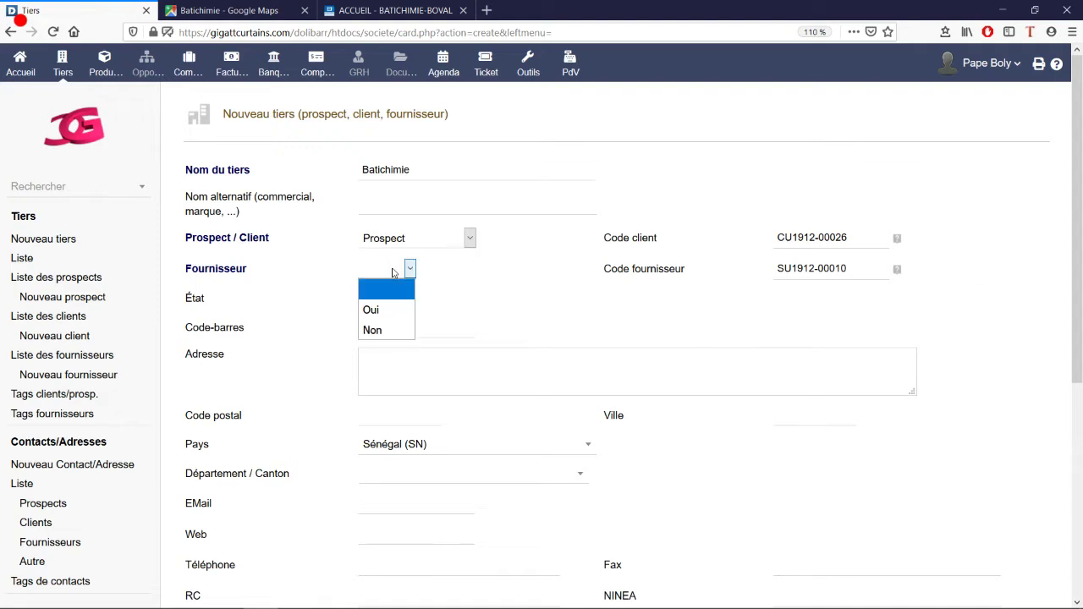
{"action": "left_click", "coordinate": [380, 331]}
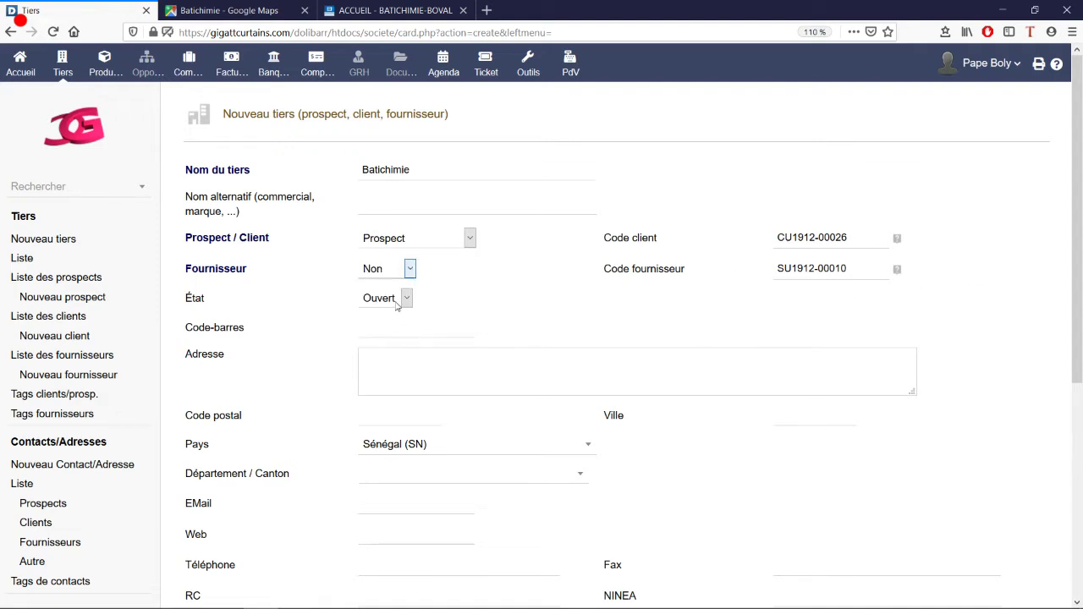
{"action": "left_click", "coordinate": [399, 305]}
{"action": "left_click", "coordinate": [399, 305]}
Check the company's location in Google Maps and enter BCEAO as the third party's address in Dolibarr
{"action": "key", "text": "Caps_Lock"}
{"action": "left_click", "coordinate": [393, 353]}
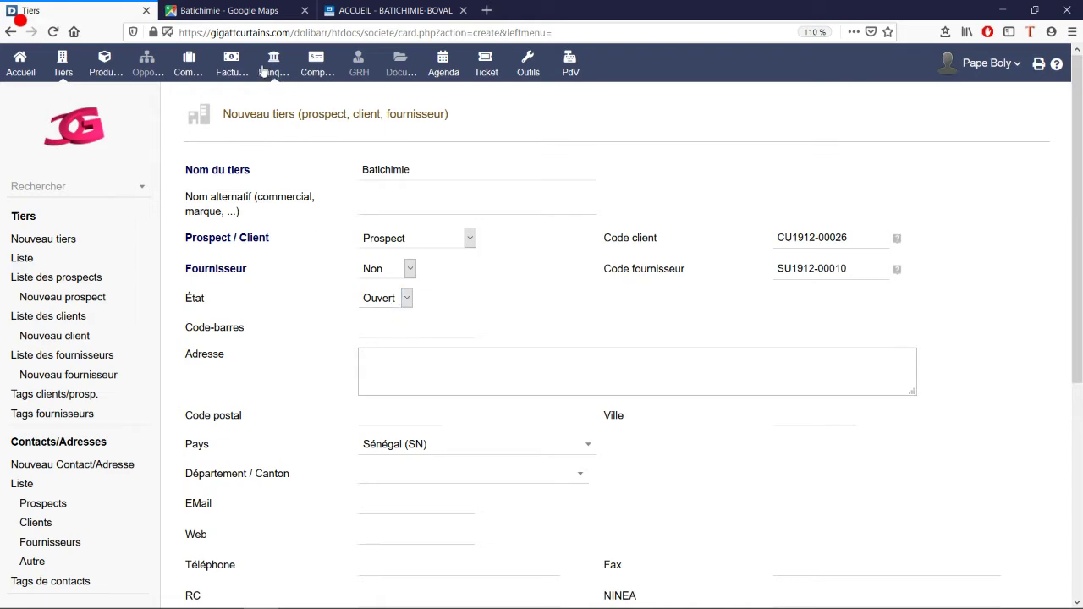
{"action": "left_click", "coordinate": [228, 10]}
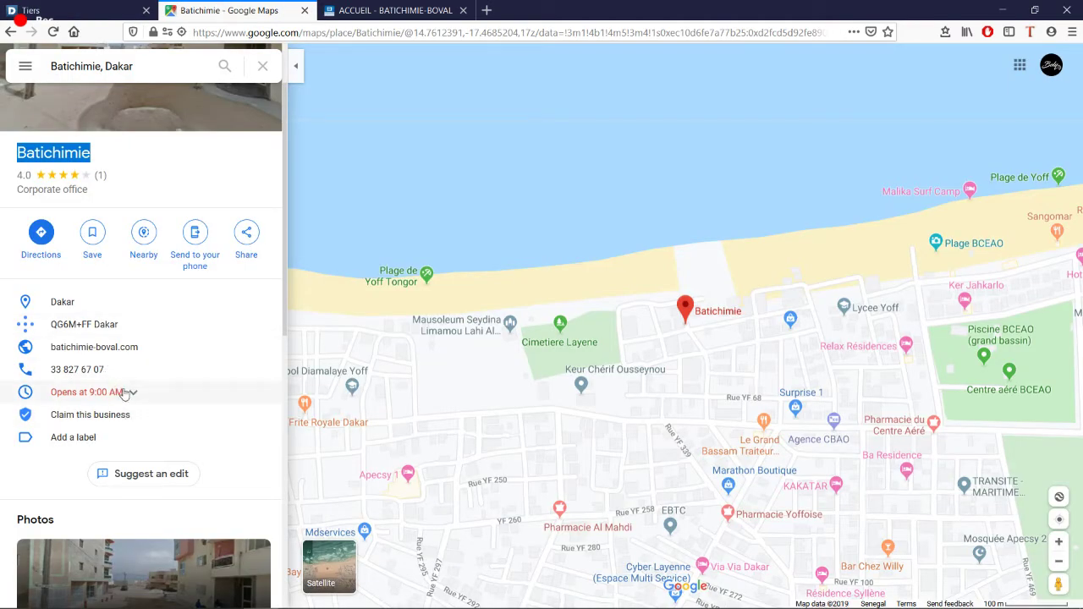
{"action": "left_click", "coordinate": [30, 326]}
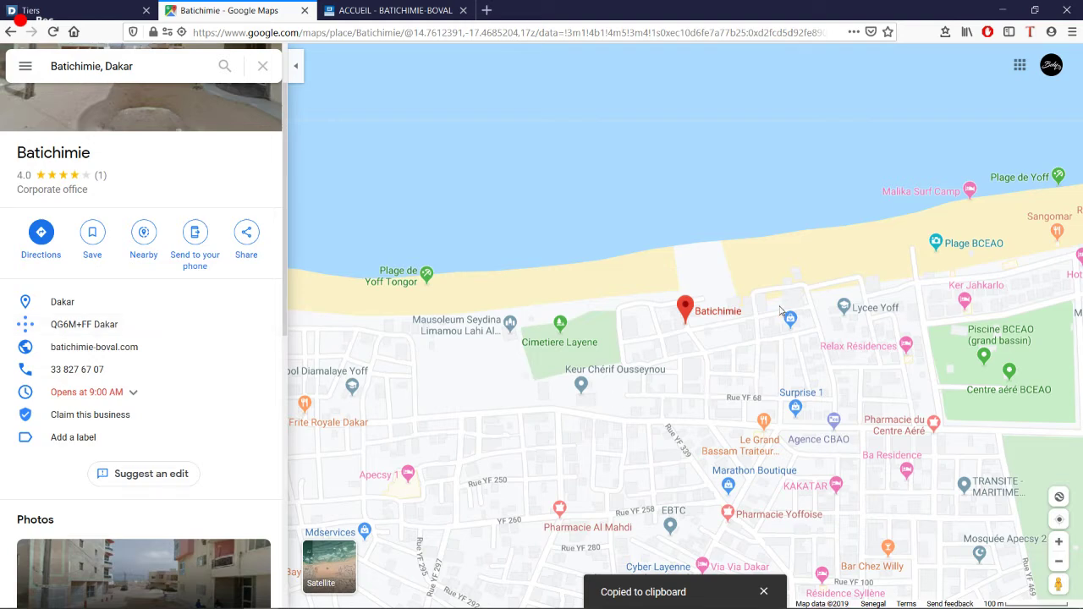
{"action": "left_click", "coordinate": [57, 5]}
{"action": "key", "text": "Caps_Lock"}
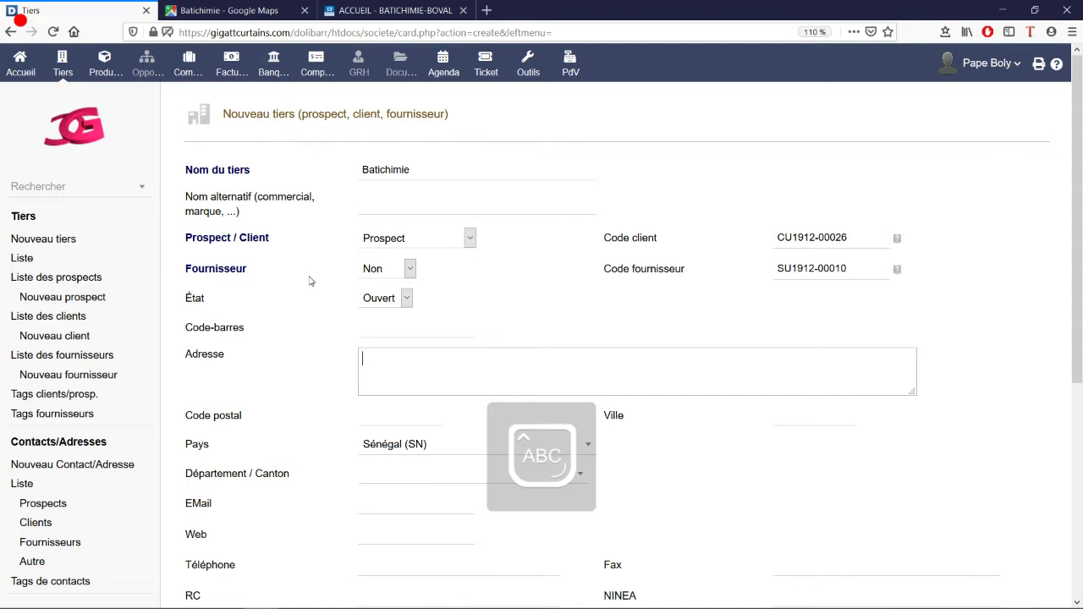
{"action": "type", "text": "BCEAO"}
{"action": "key", "text": "Caps_Lock"}
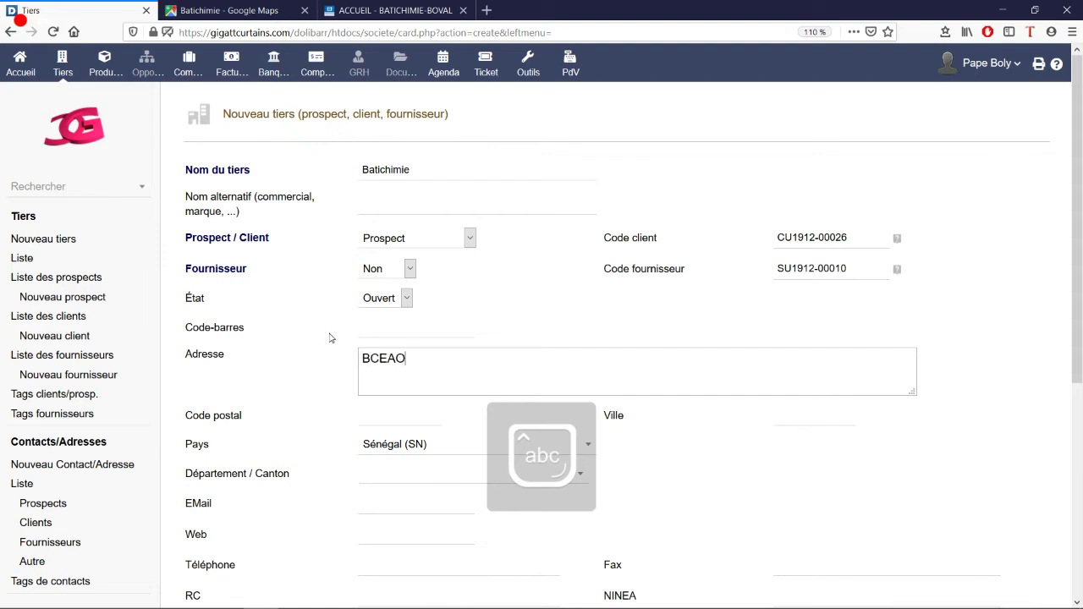
Enter DAKAR as the third party's city
{"action": "left_click", "coordinate": [823, 417]}
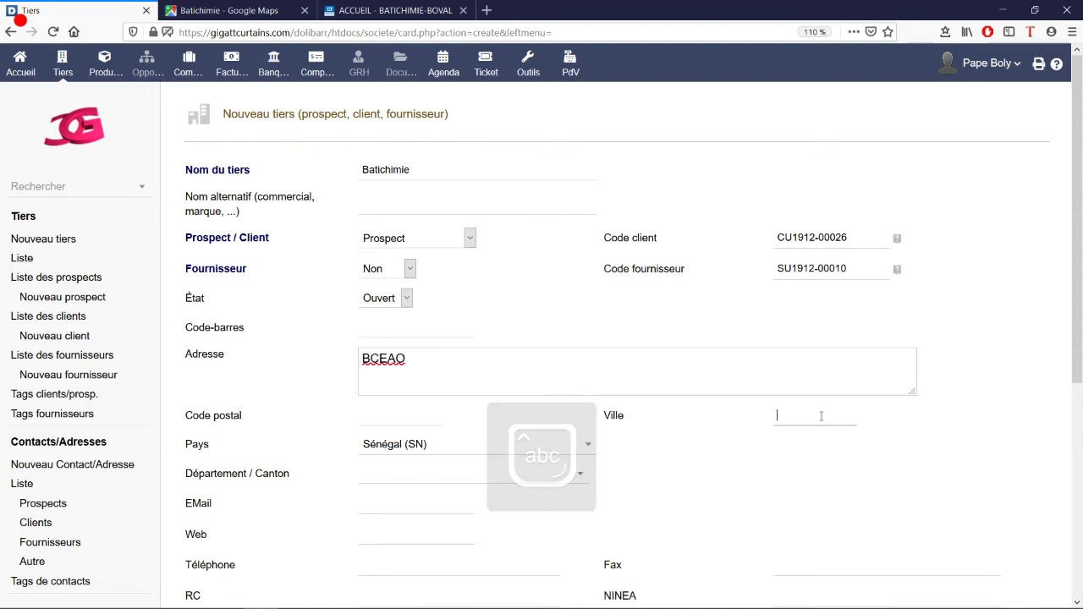
{"action": "key", "text": "Caps_Lock"}
{"action": "type", "text": "DAKAR"}
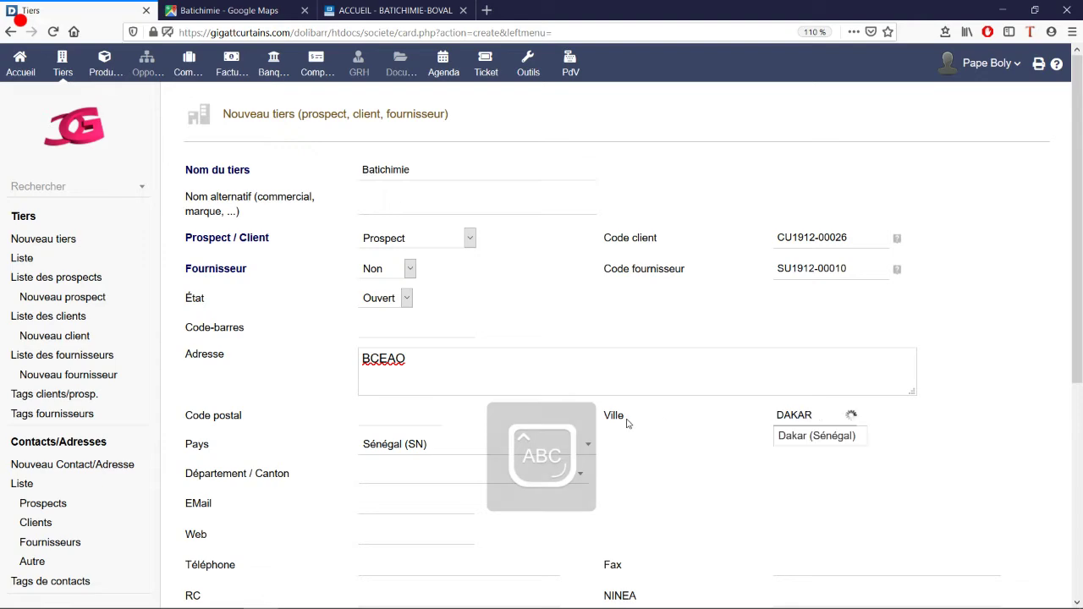
Search the Itinéraire and E-mail contact pages of the Batichimie website for the company's contact details
{"action": "scroll", "coordinate": [387, 448], "scroll_direction": "down", "scroll_amount": 3}
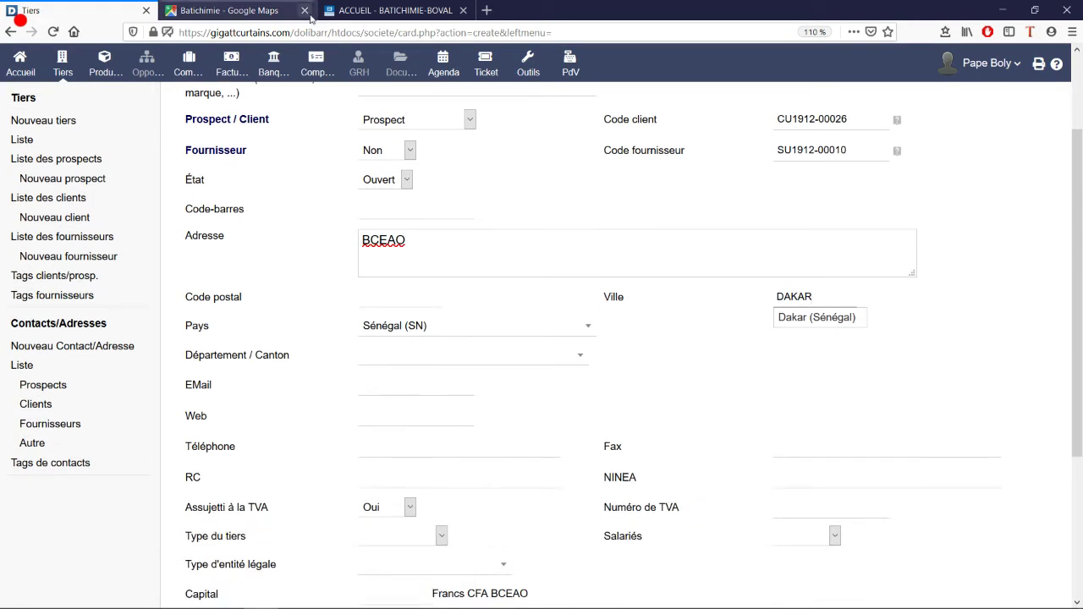
{"action": "left_click", "coordinate": [288, 11]}
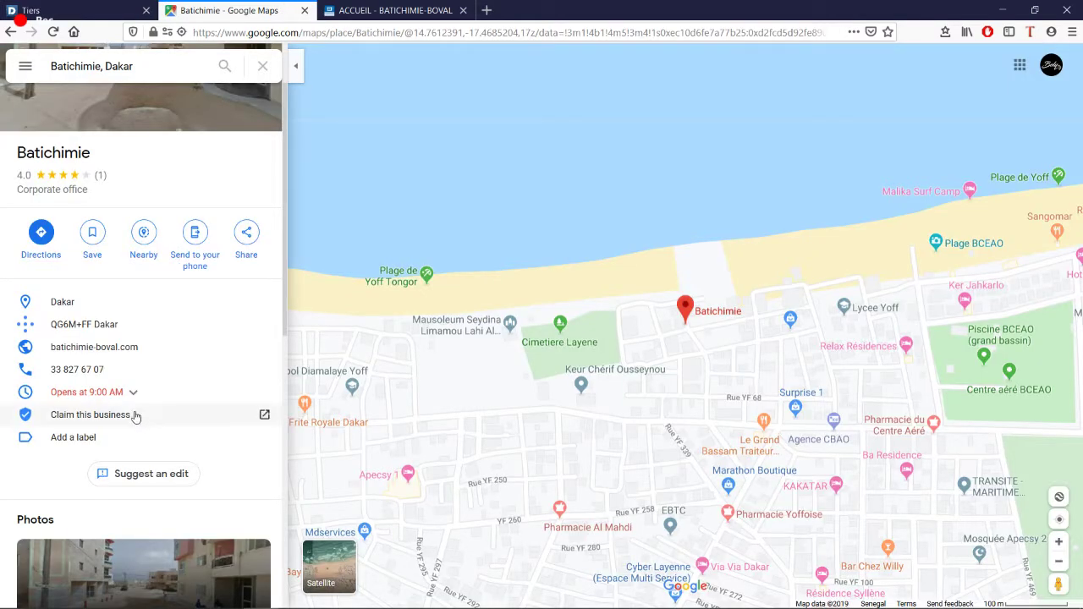
{"action": "left_click", "coordinate": [409, 11]}
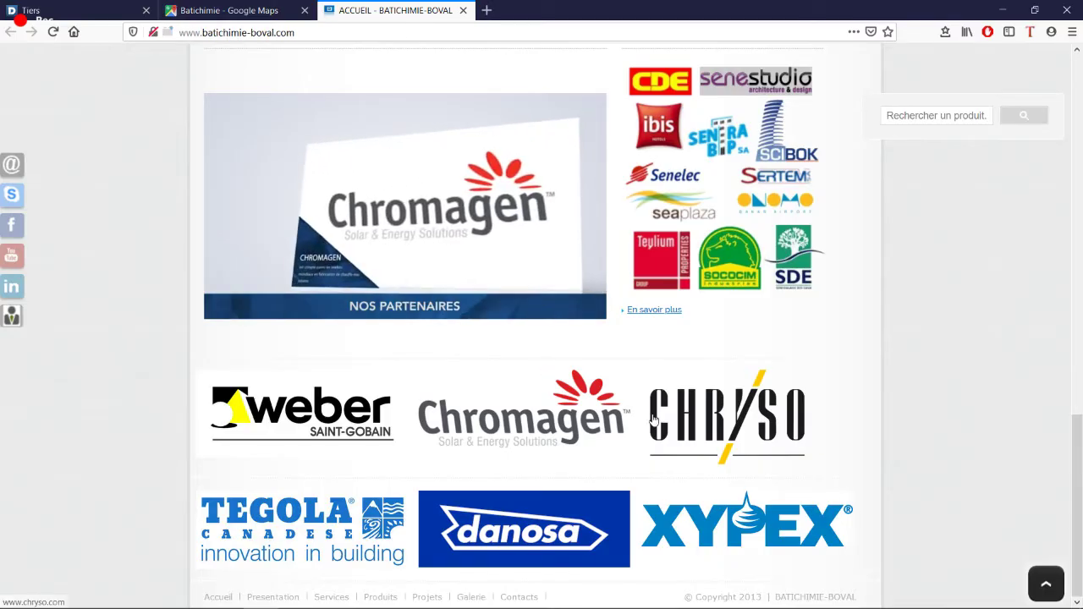
{"action": "key", "text": "ctrl+minus"}
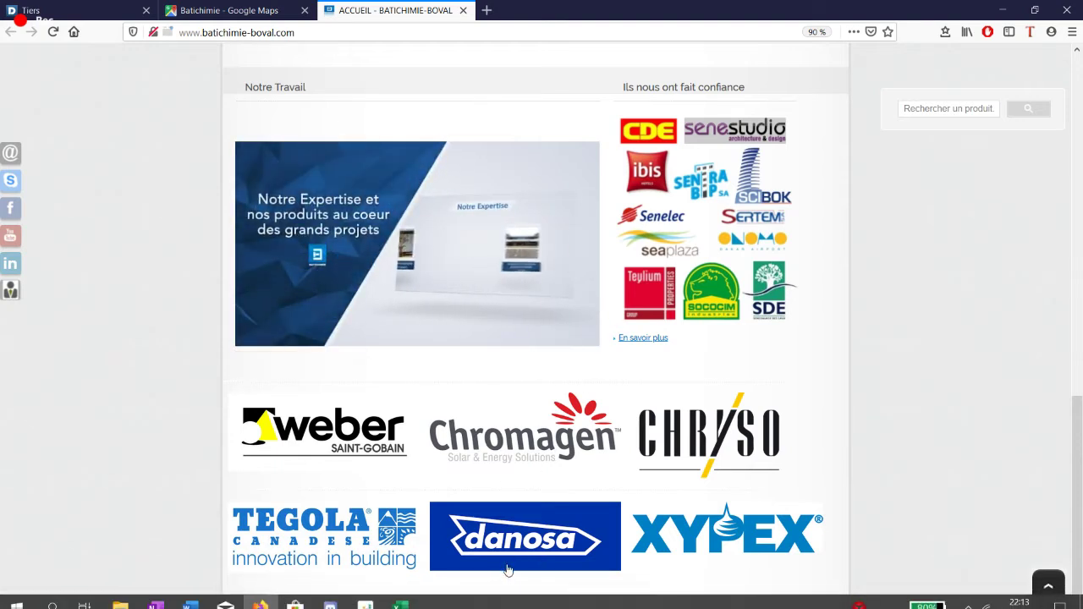
{"action": "left_click", "coordinate": [520, 598]}
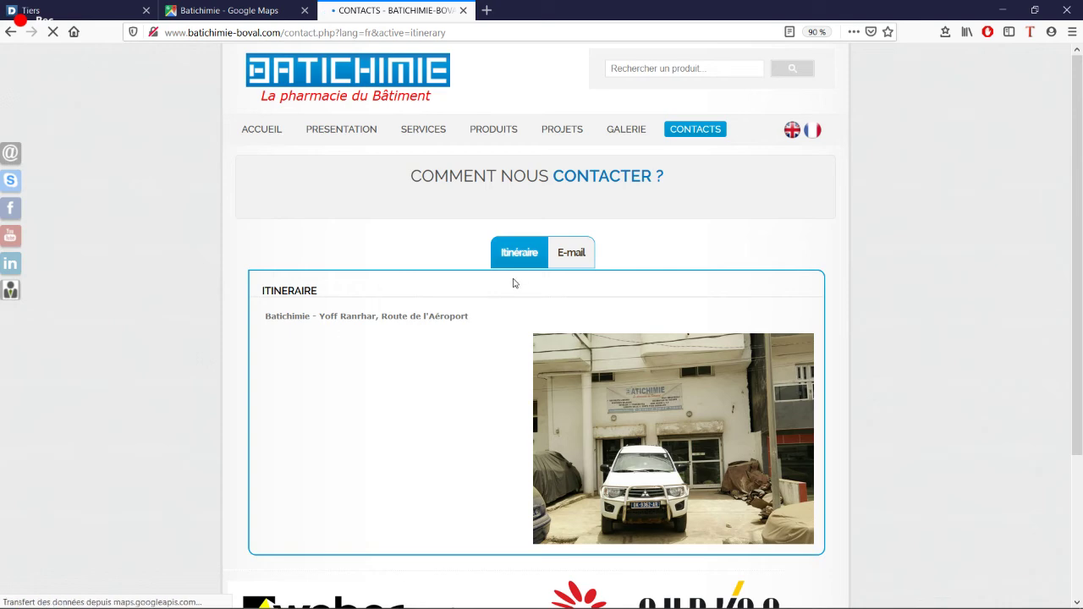
{"action": "left_click", "coordinate": [561, 263]}
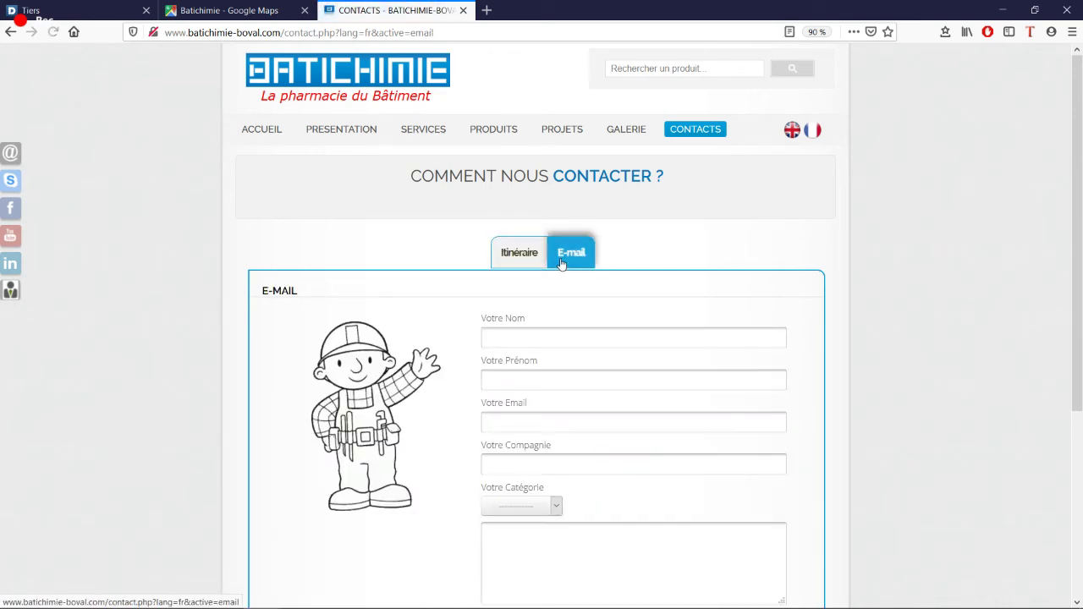
{"action": "scroll", "coordinate": [757, 339], "scroll_direction": "down", "scroll_amount": 3}
{"action": "scroll", "coordinate": [757, 339], "scroll_direction": "up", "scroll_amount": 3}
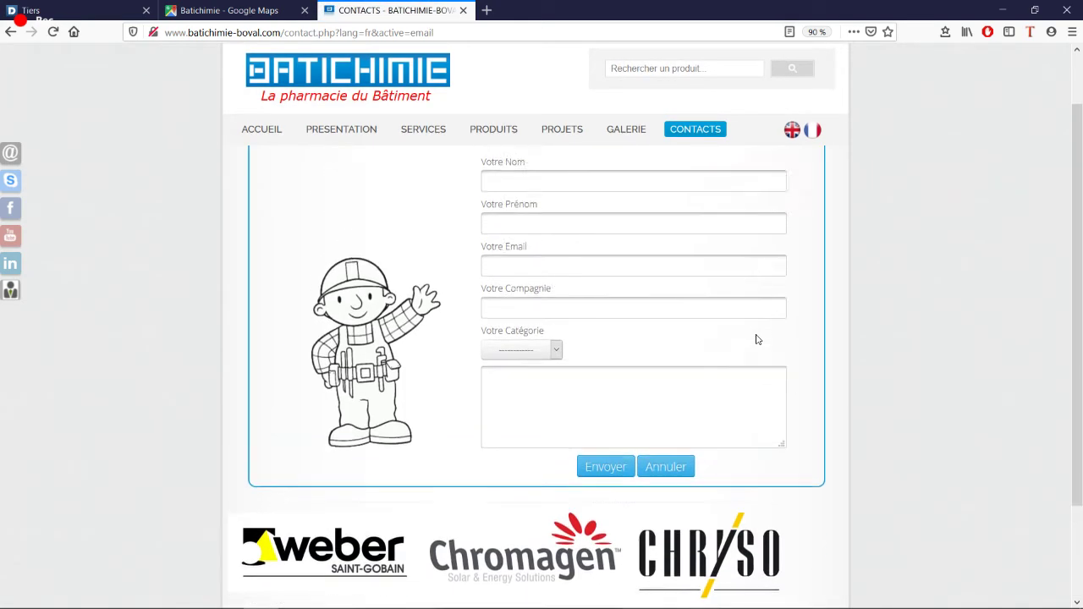
{"action": "left_click", "coordinate": [513, 253]}
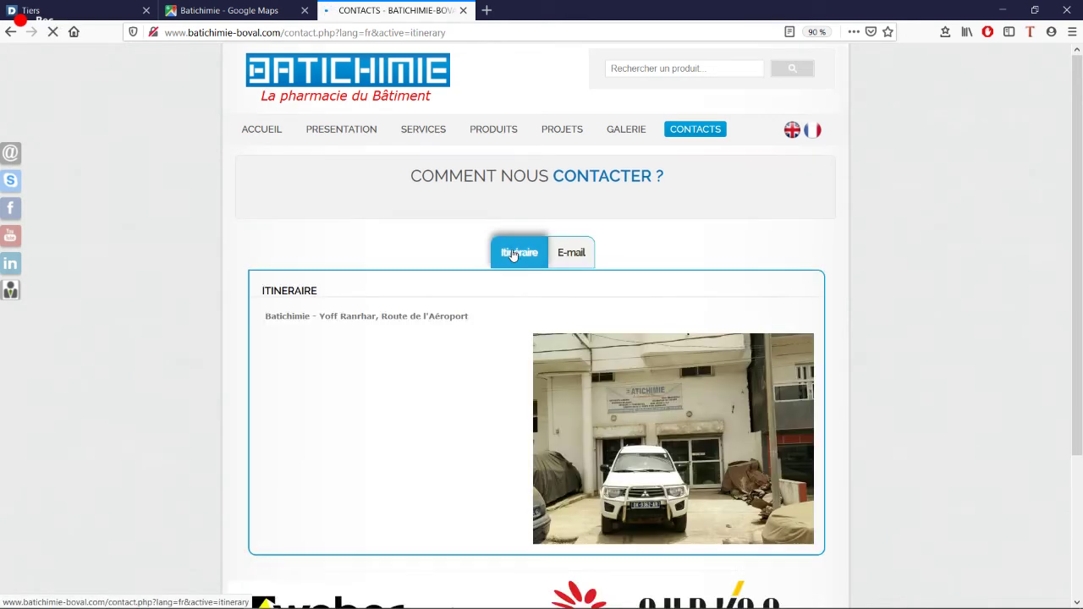
{"action": "scroll", "coordinate": [947, 362], "scroll_direction": "down", "scroll_amount": 2}
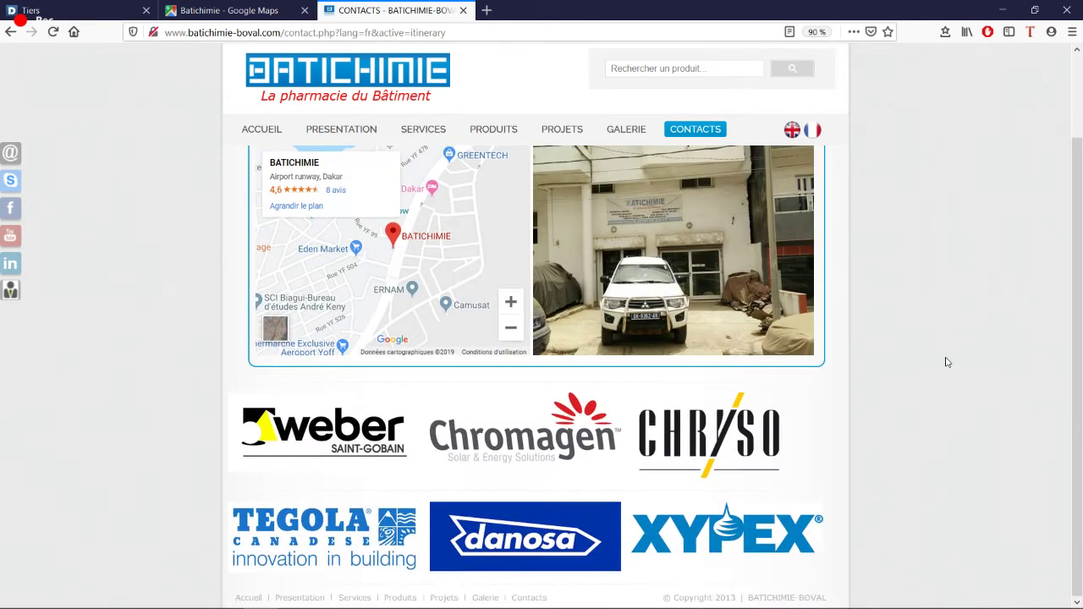
{"action": "scroll", "coordinate": [947, 362], "scroll_direction": "up", "scroll_amount": 1}
{"action": "scroll", "coordinate": [946, 363], "scroll_direction": "up", "scroll_amount": 1}
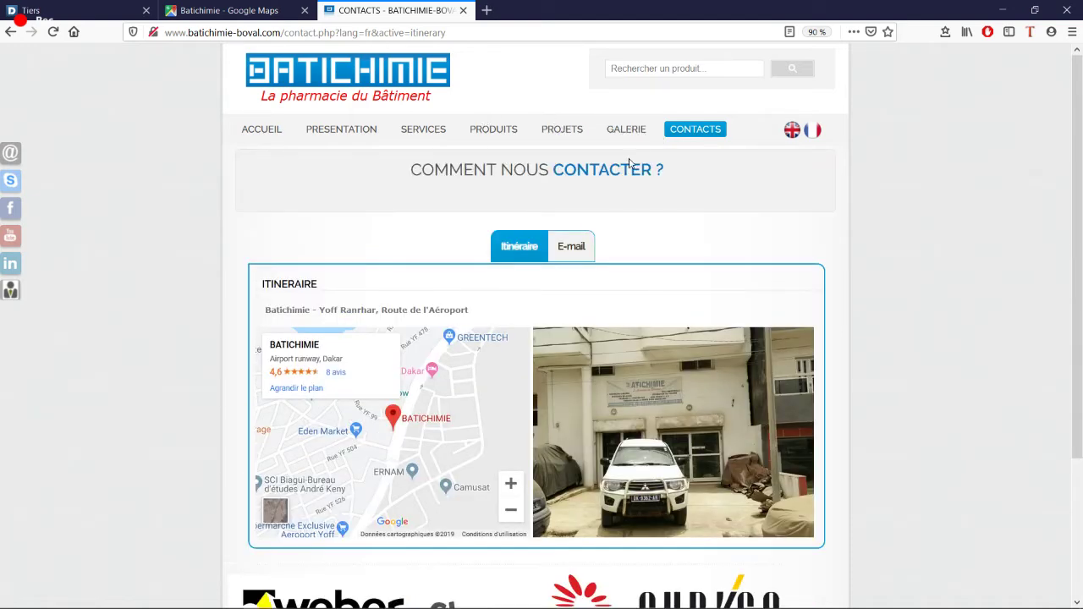
{"action": "left_click", "coordinate": [555, 254]}
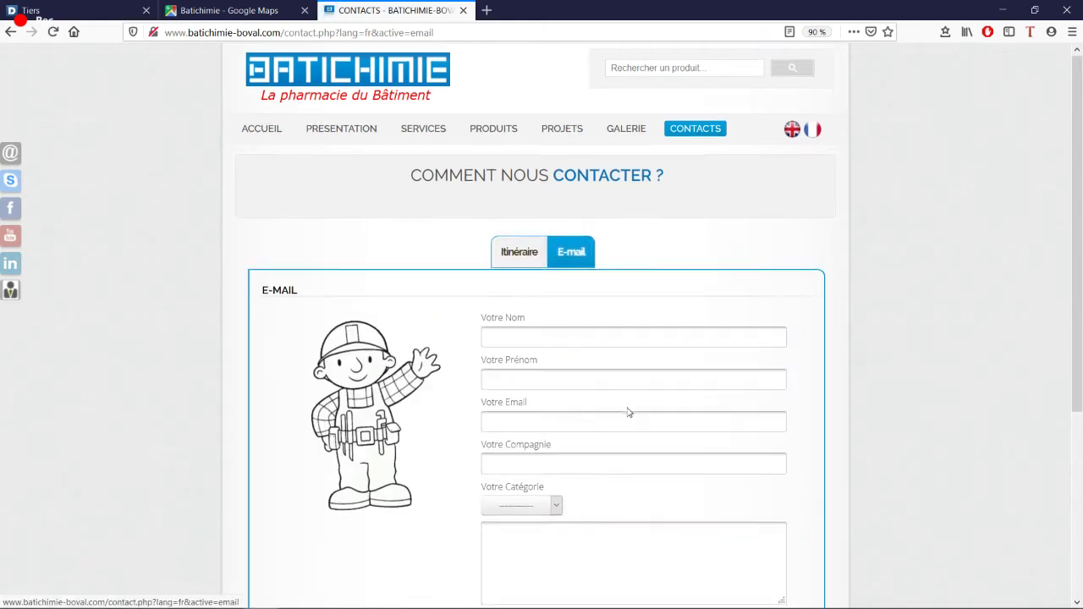
{"action": "scroll", "coordinate": [618, 408], "scroll_direction": "down", "scroll_amount": 3}
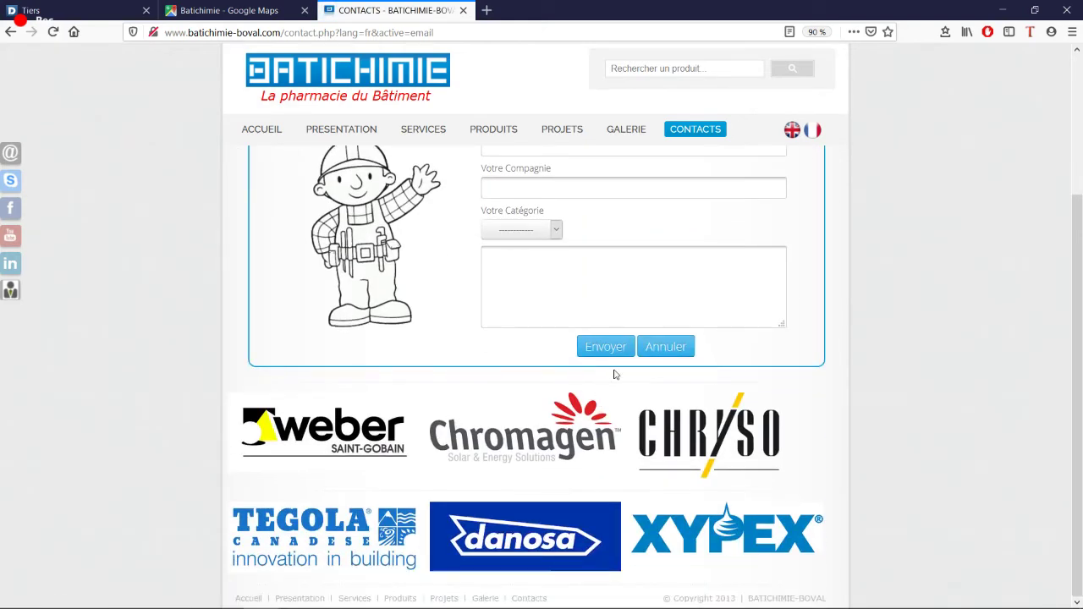
{"action": "scroll", "coordinate": [618, 368], "scroll_direction": "up", "scroll_amount": 5}
Look through the Presentation page and the home page's contact section of the Batichimie website for an e-mail address
{"action": "left_click", "coordinate": [341, 130]}
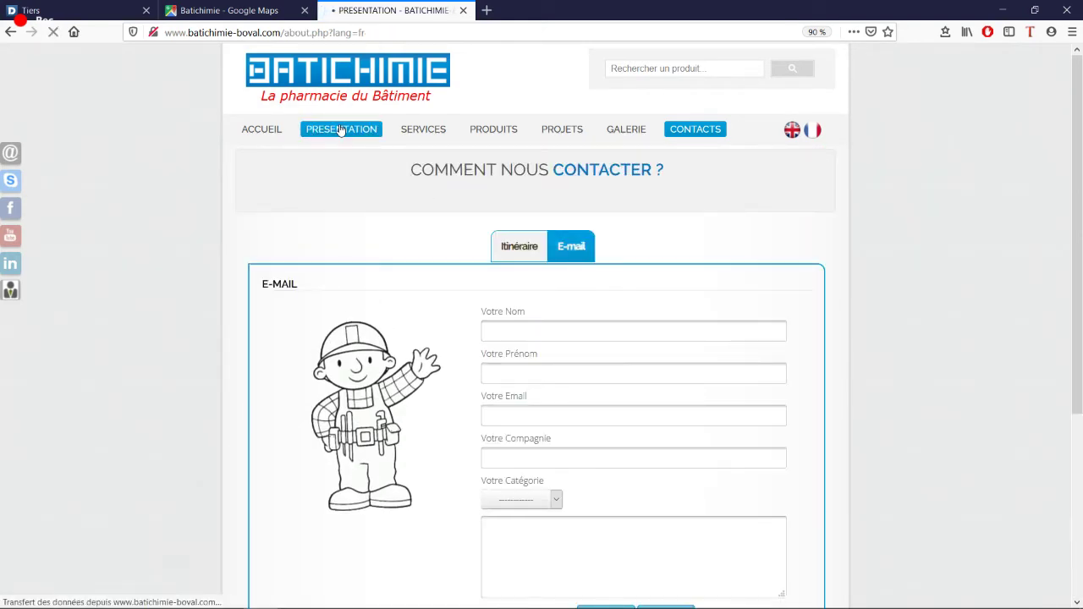
{"action": "scroll", "coordinate": [534, 454], "scroll_direction": "down", "scroll_amount": 5}
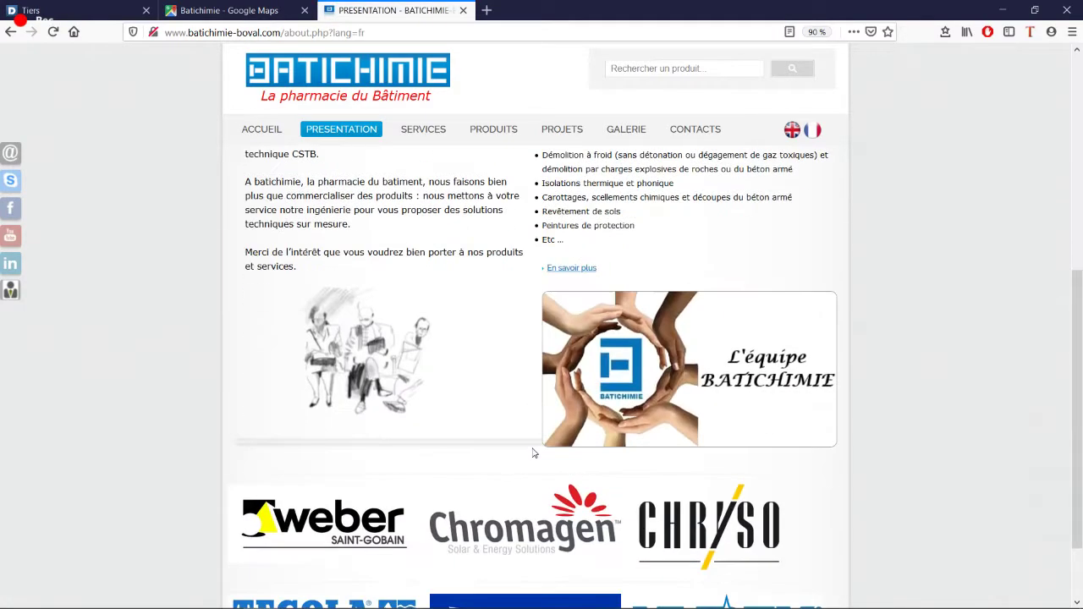
{"action": "scroll", "coordinate": [534, 454], "scroll_direction": "down", "scroll_amount": 2}
{"action": "scroll", "coordinate": [532, 452], "scroll_direction": "up", "scroll_amount": 7}
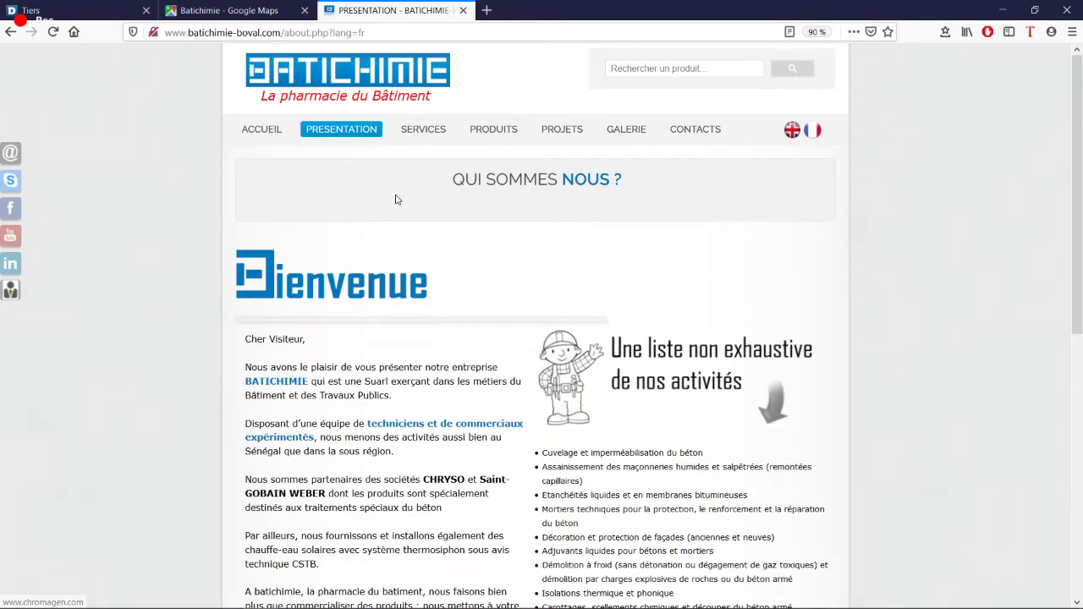
{"action": "left_click", "coordinate": [262, 130]}
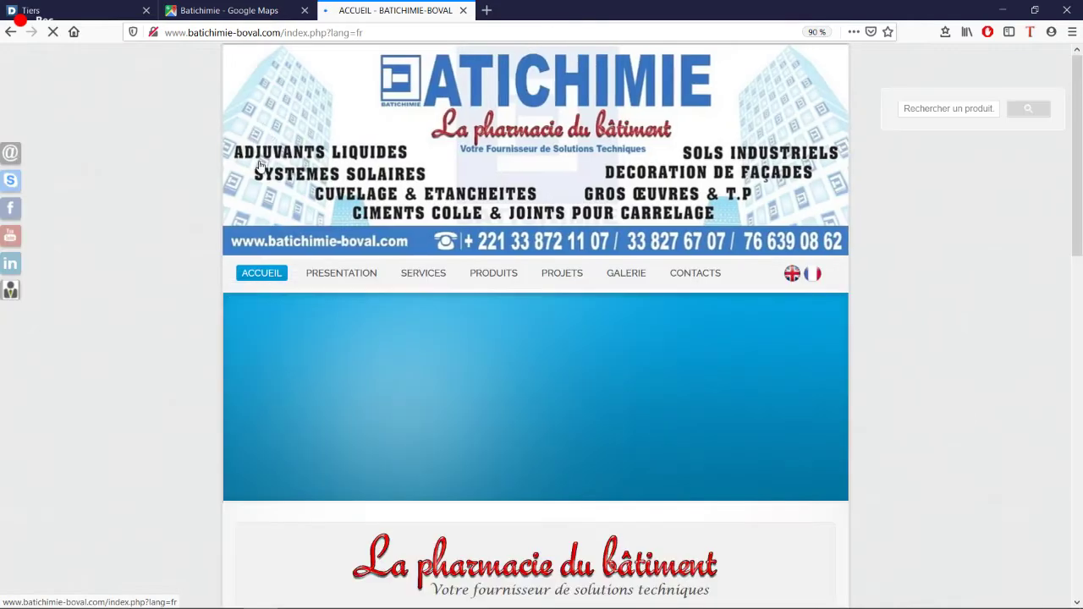
{"action": "scroll", "coordinate": [260, 161], "scroll_direction": "down", "scroll_amount": 6}
{"action": "scroll", "coordinate": [260, 161], "scroll_direction": "up", "scroll_amount": 6}
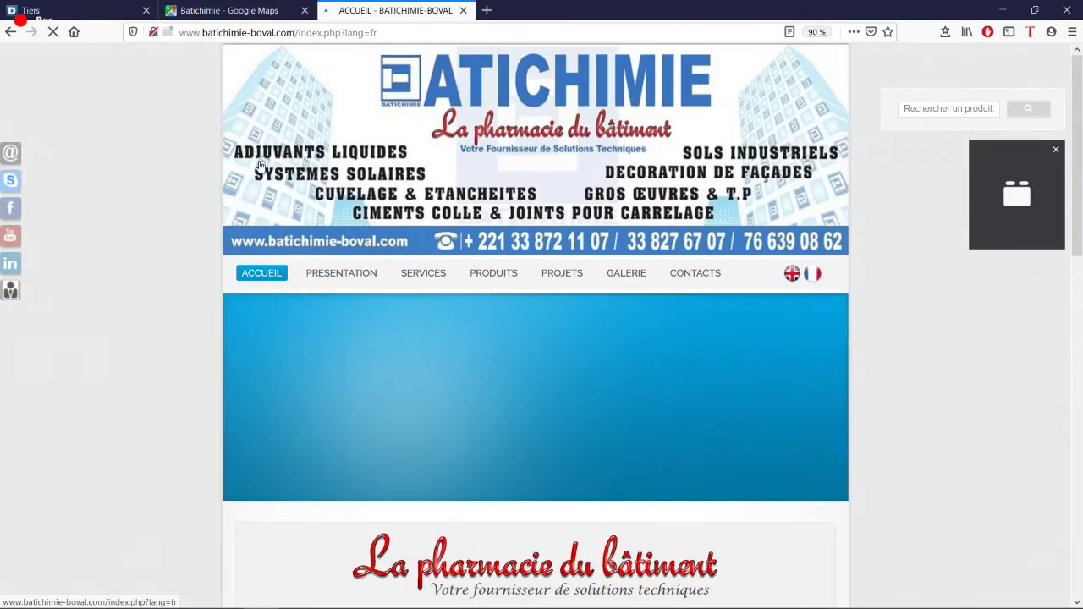
{"action": "scroll", "coordinate": [886, 420], "scroll_direction": "down", "scroll_amount": 2}
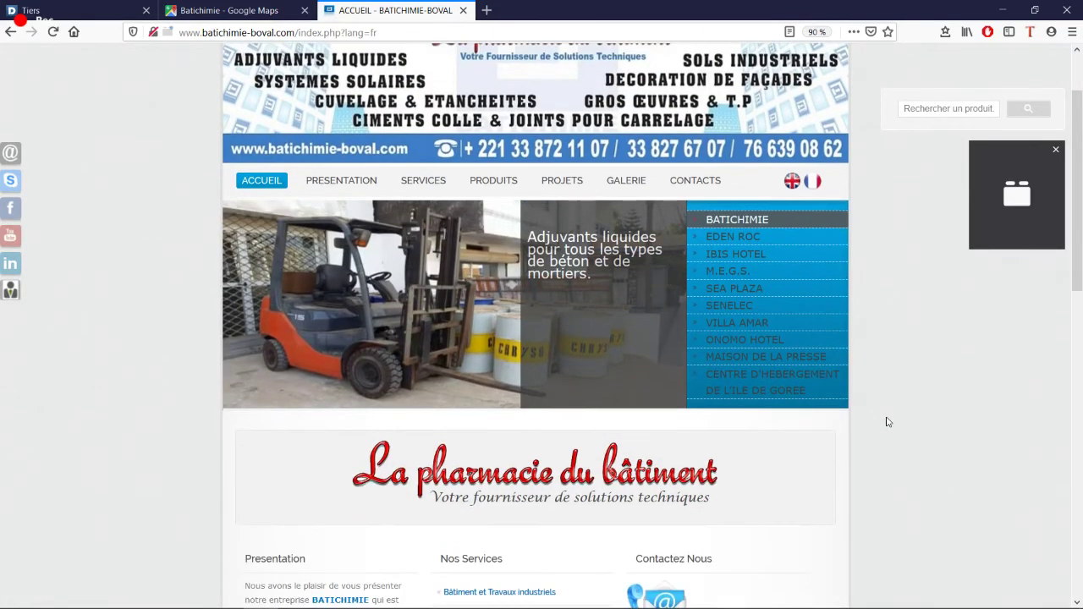
{"action": "scroll", "coordinate": [886, 421], "scroll_direction": "down", "scroll_amount": 5}
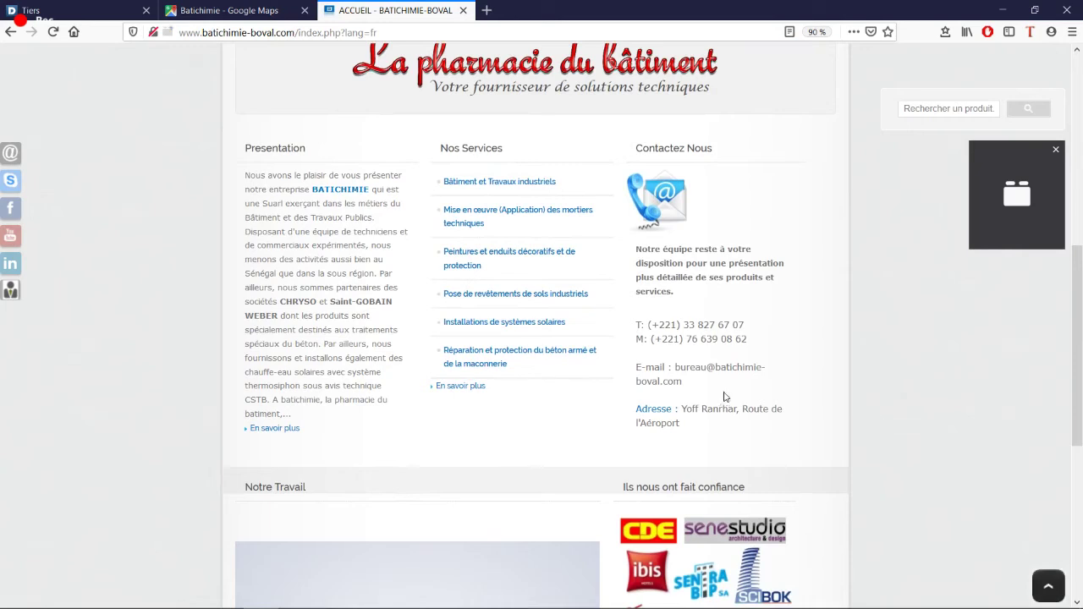
Copy the e-mail address from the Batichimie website's contact section into the third party's EMail field in Dolibarr
{"action": "left_click_drag", "start_coordinate": [676, 367], "coordinate": [691, 384]}
{"action": "key", "text": "ctrl+c"}
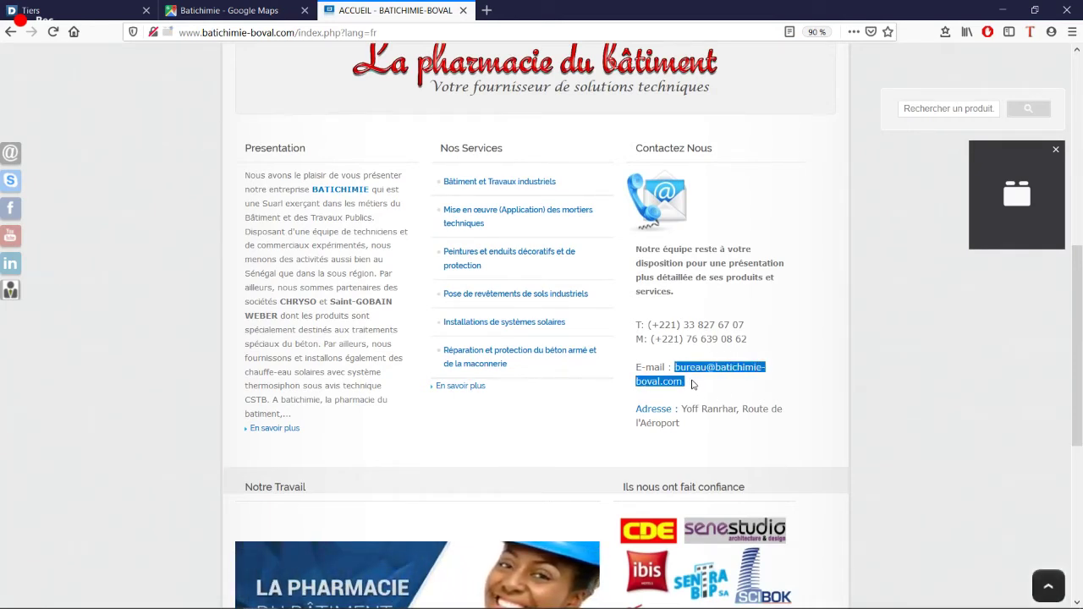
{"action": "left_click", "coordinate": [118, 7]}
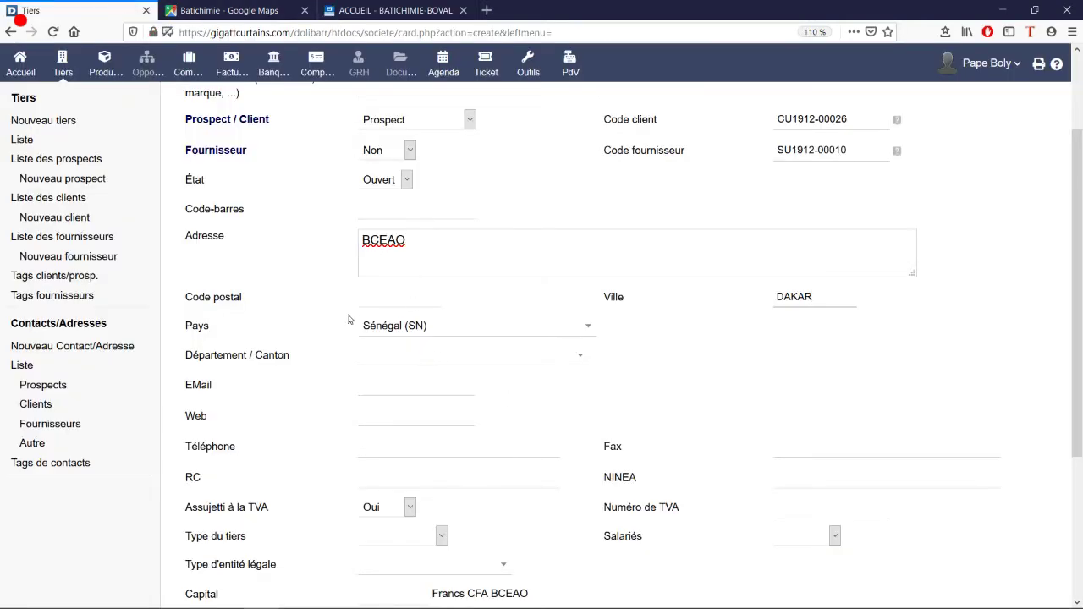
{"action": "left_click", "coordinate": [390, 391]}
{"action": "key", "text": "ctrl+v"}
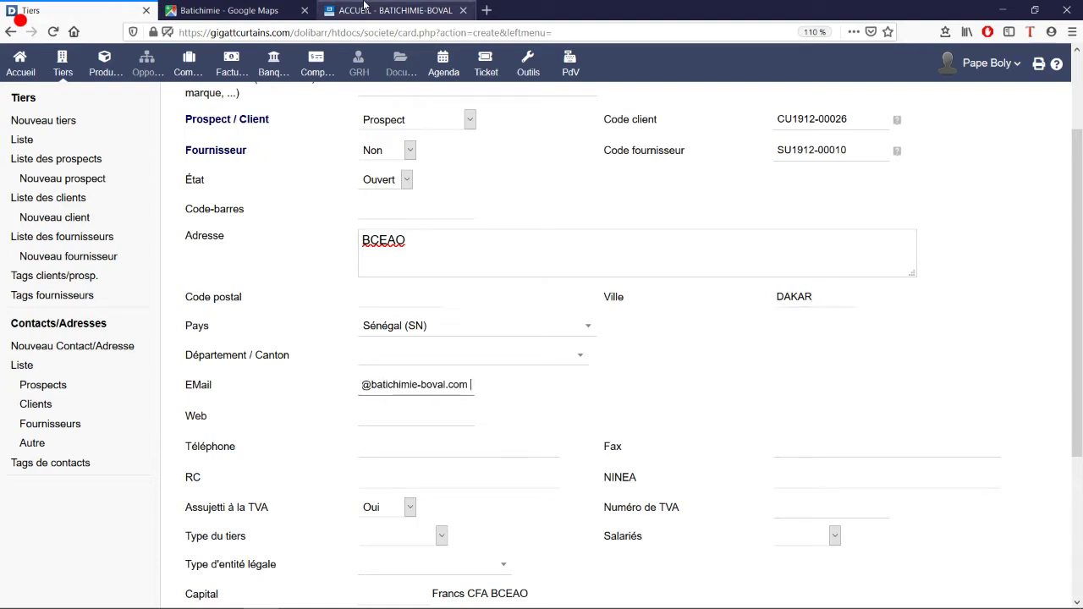
Copy the URL of the Batichimie home page into the third party's Web field in Dolibarr
{"action": "left_click", "coordinate": [366, 10]}
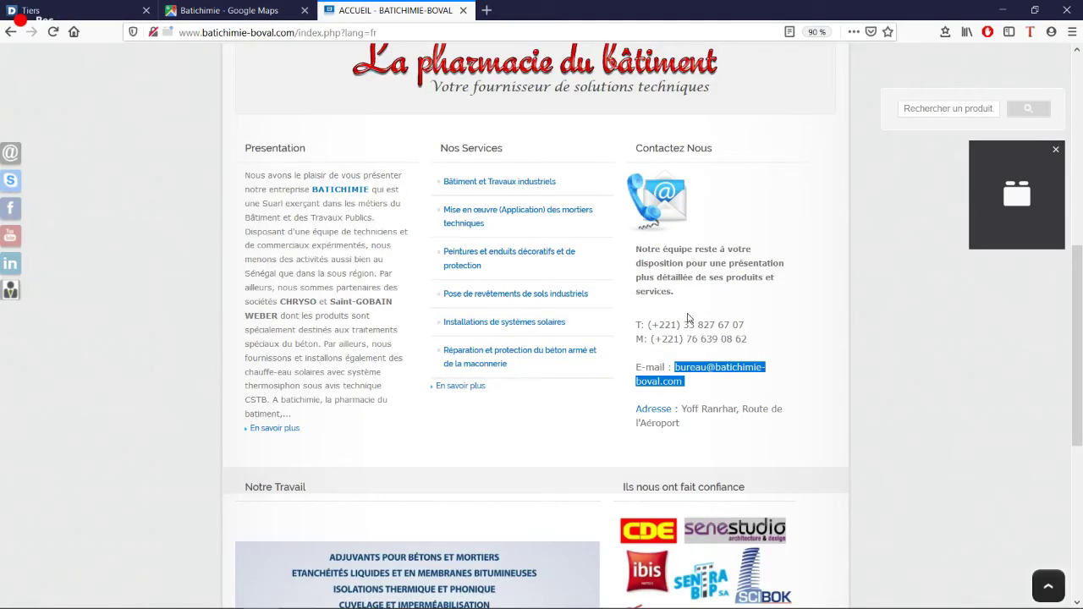
{"action": "scroll", "coordinate": [687, 318], "scroll_direction": "up", "scroll_amount": 5}
{"action": "scroll", "coordinate": [687, 319], "scroll_direction": "down", "scroll_amount": 4}
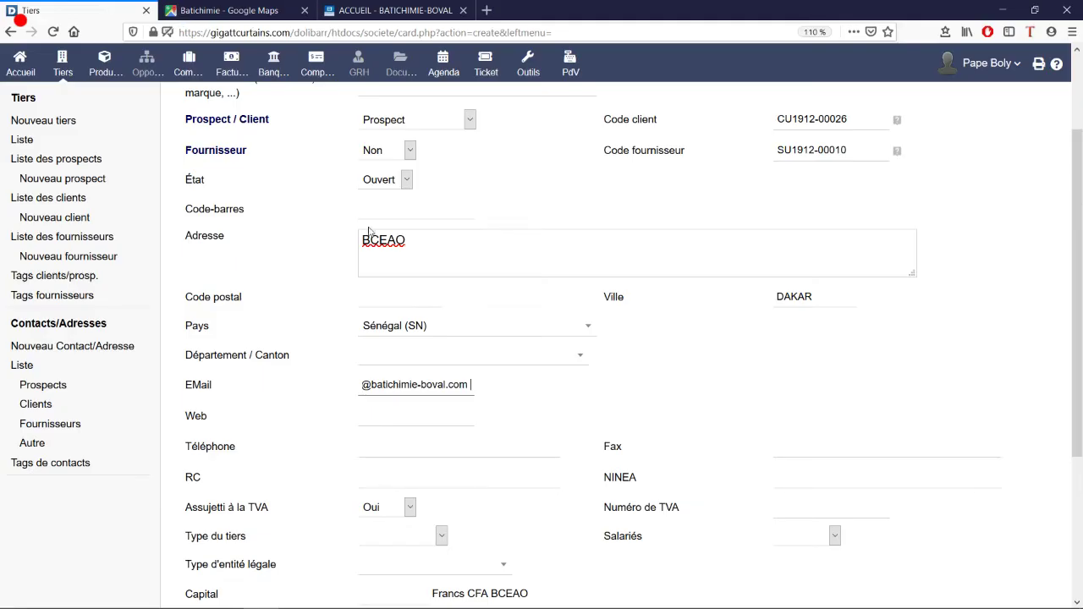
{"action": "left_click", "coordinate": [468, 396]}
{"action": "left_click", "coordinate": [369, 8]}
{"action": "left_click", "coordinate": [338, 33]}
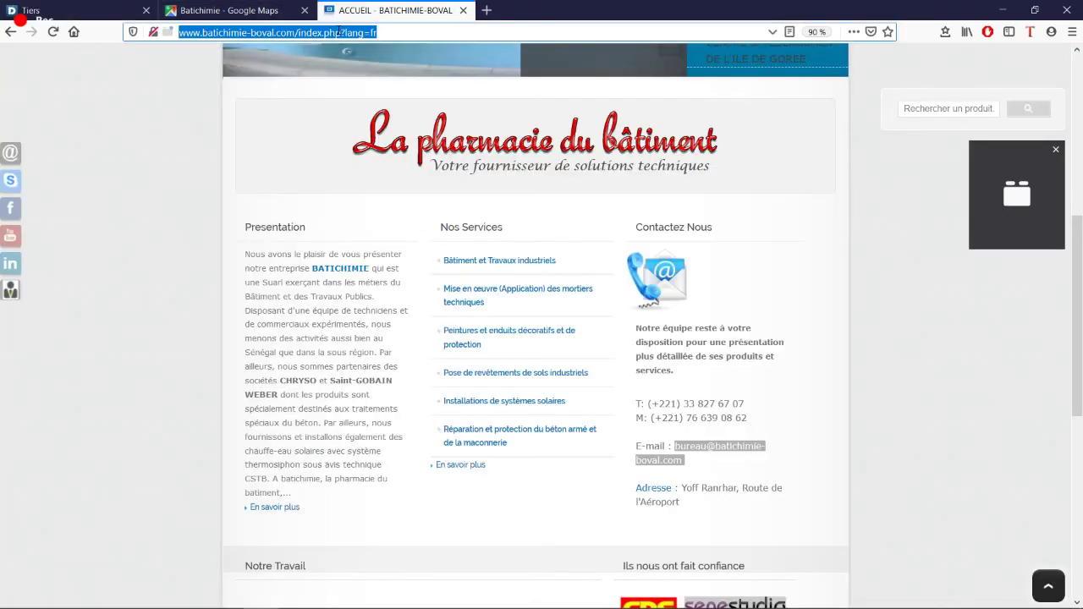
{"action": "key", "text": "ctrl+c"}
{"action": "left_click", "coordinate": [34, 10]}
{"action": "left_click", "coordinate": [358, 414]}
{"action": "key", "text": "ctrl+v"}
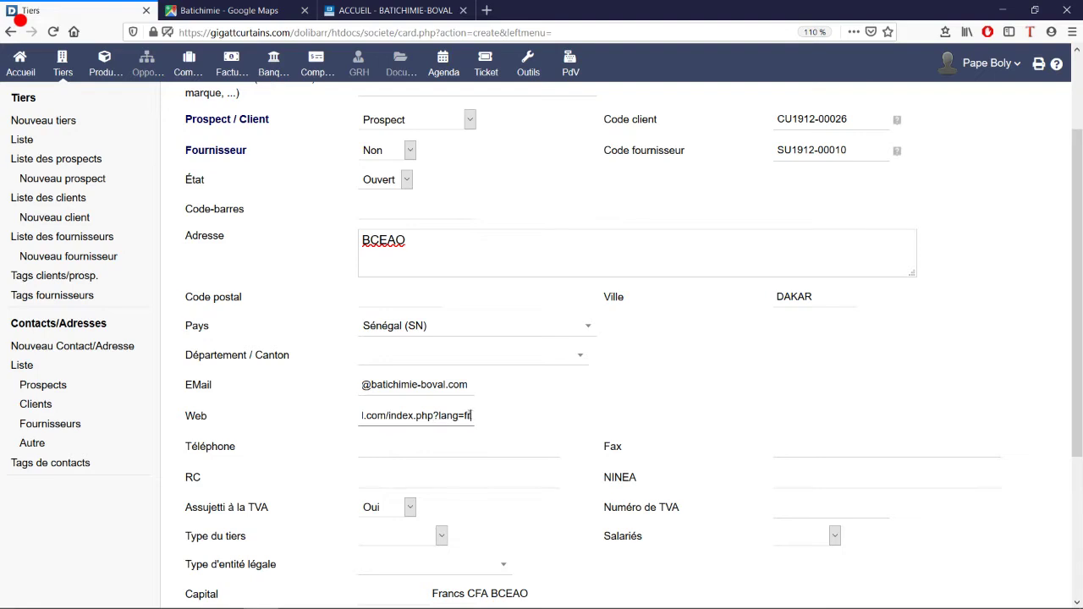
{"action": "left_click_drag", "start_coordinate": [472, 416], "coordinate": [398, 417]}
{"action": "key", "text": "BackSpace"}
{"action": "key", "text": "BackSpace"}
{"action": "key", "text": "BackSpace"}
{"action": "key", "text": "BackSpace"}
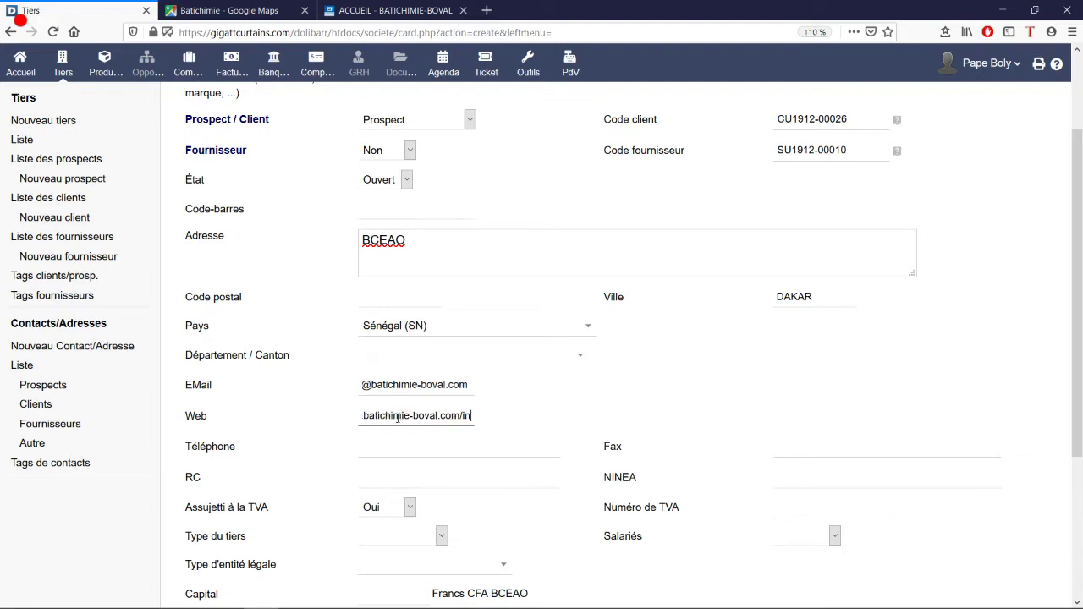
Copy the company's phone number from Google Maps into the third party's Téléphone field in Dolibarr
{"action": "left_click", "coordinate": [394, 463]}
{"action": "left_click", "coordinate": [227, 10]}
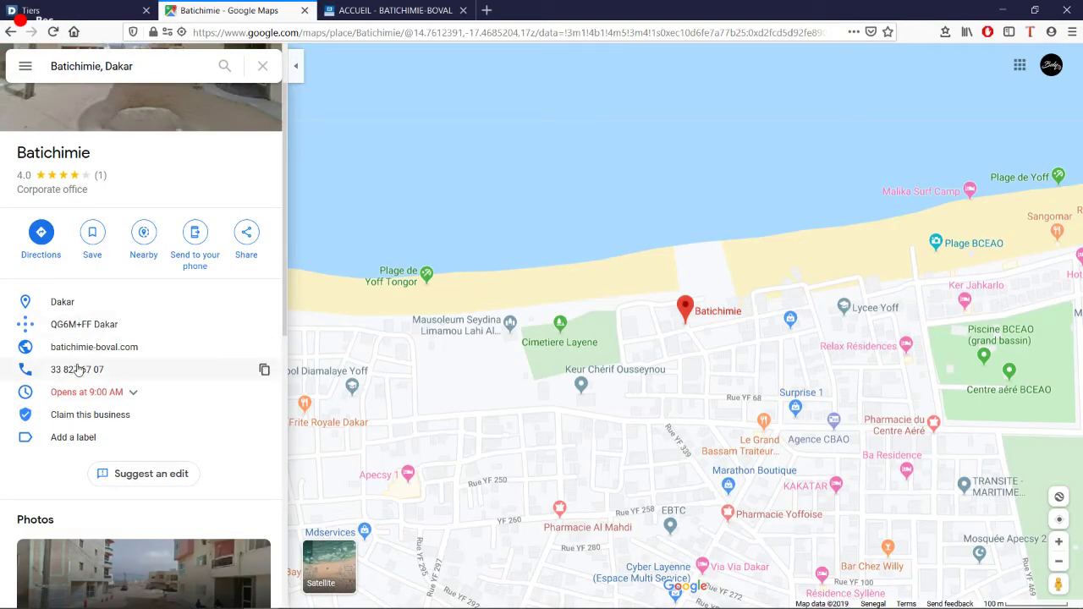
{"action": "left_click", "coordinate": [264, 370]}
{"action": "key", "text": "ctrl+shift+Tab"}
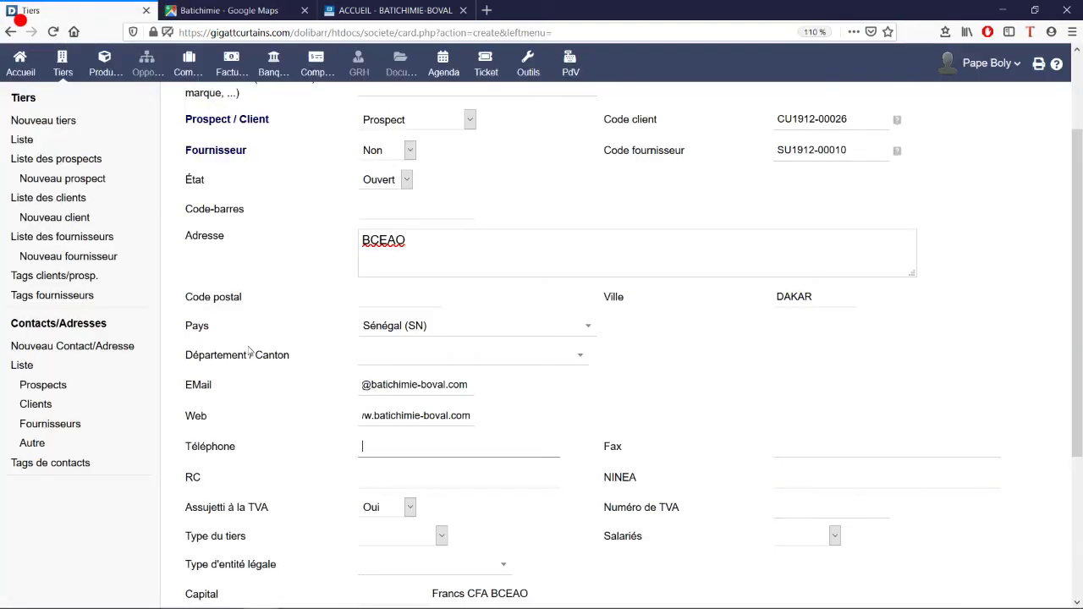
{"action": "key", "text": "ctrl+v"}
Set the third party's type to PME/PMI
{"action": "scroll", "coordinate": [491, 495], "scroll_direction": "down", "scroll_amount": 3}
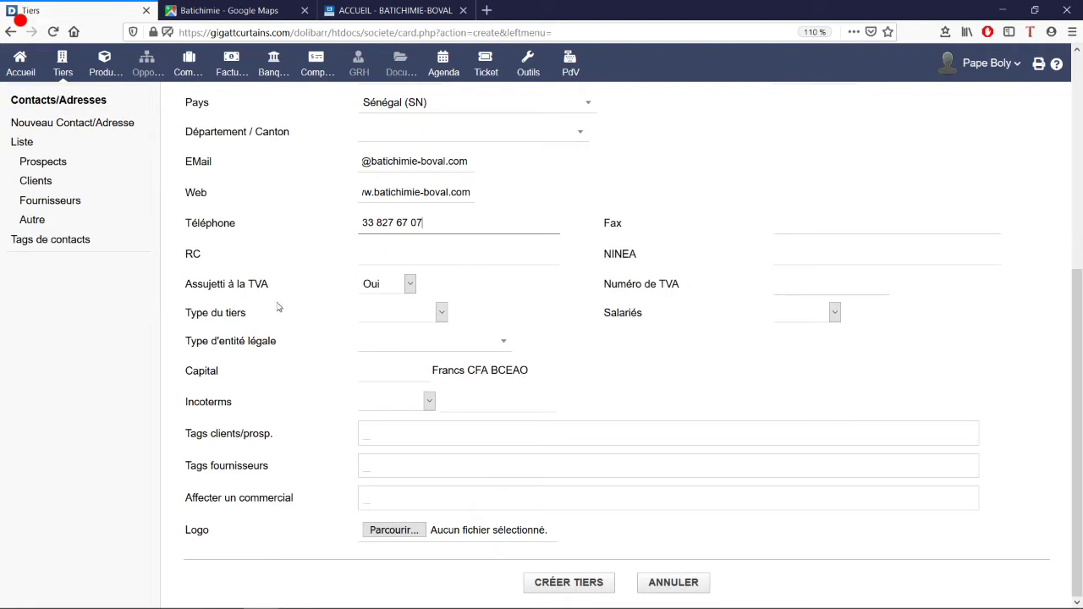
{"action": "left_click", "coordinate": [381, 316]}
{"action": "left_click", "coordinate": [381, 316]}
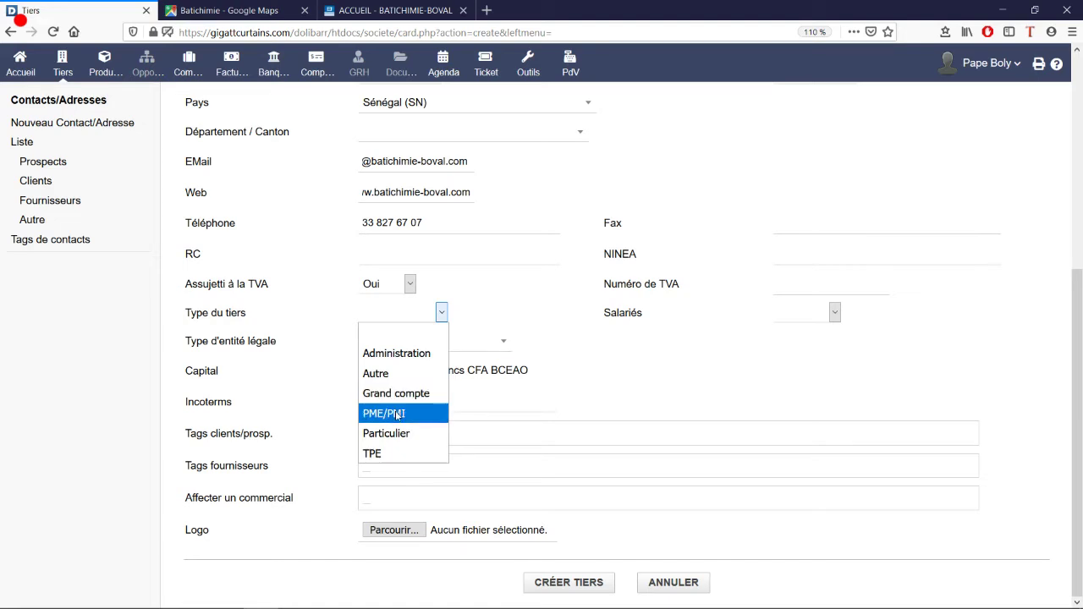
{"action": "left_click", "coordinate": [397, 414]}
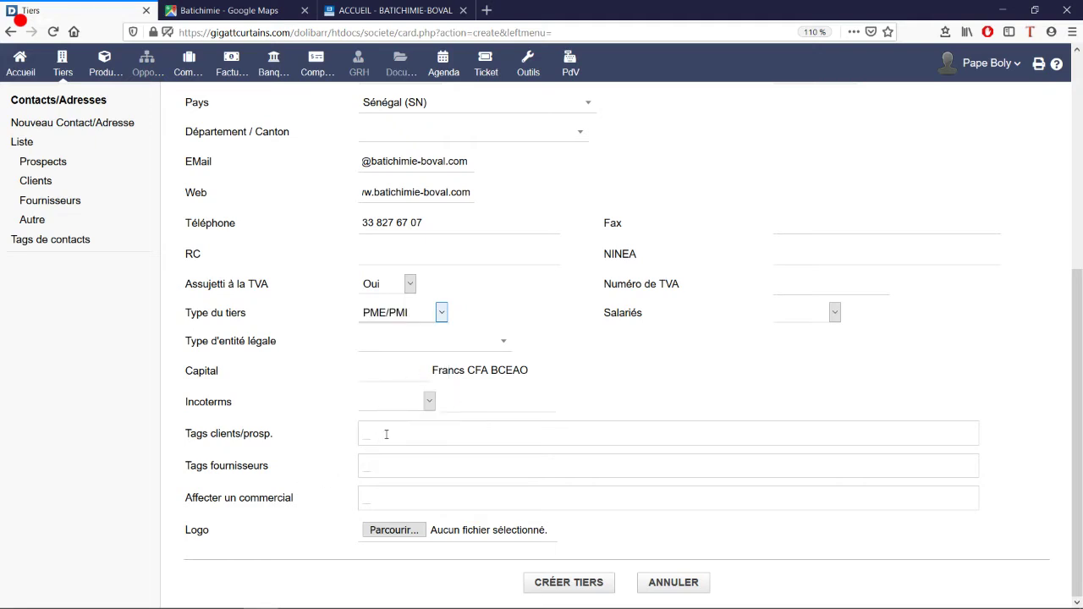
Assign the customer/prospect tags erp/crm and site-ecommerce to the third party
{"action": "left_click", "coordinate": [386, 434]}
{"action": "left_click", "coordinate": [421, 454]}
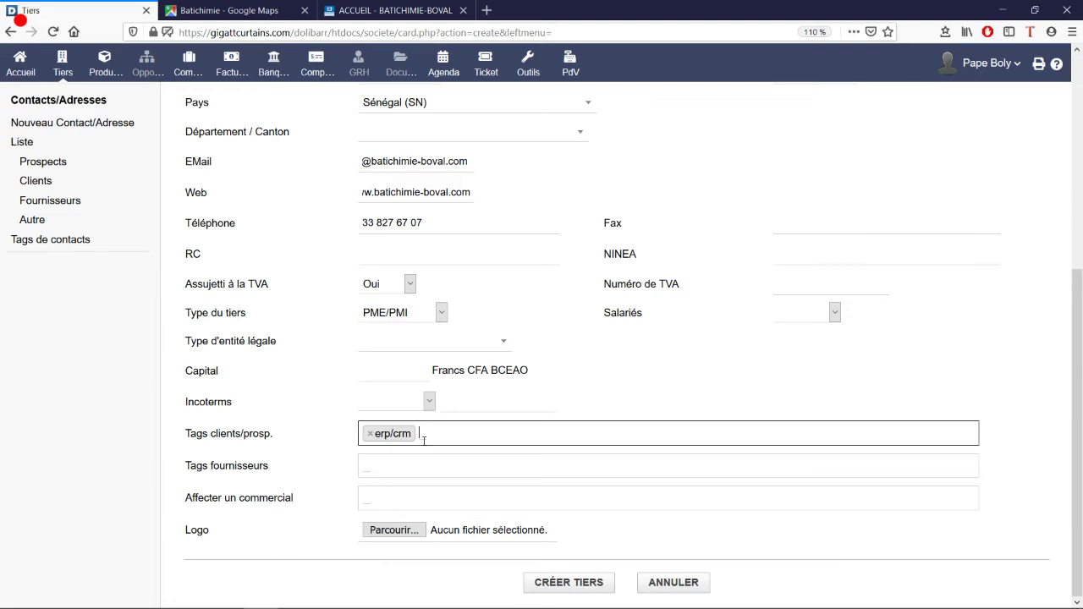
{"action": "left_click", "coordinate": [434, 436]}
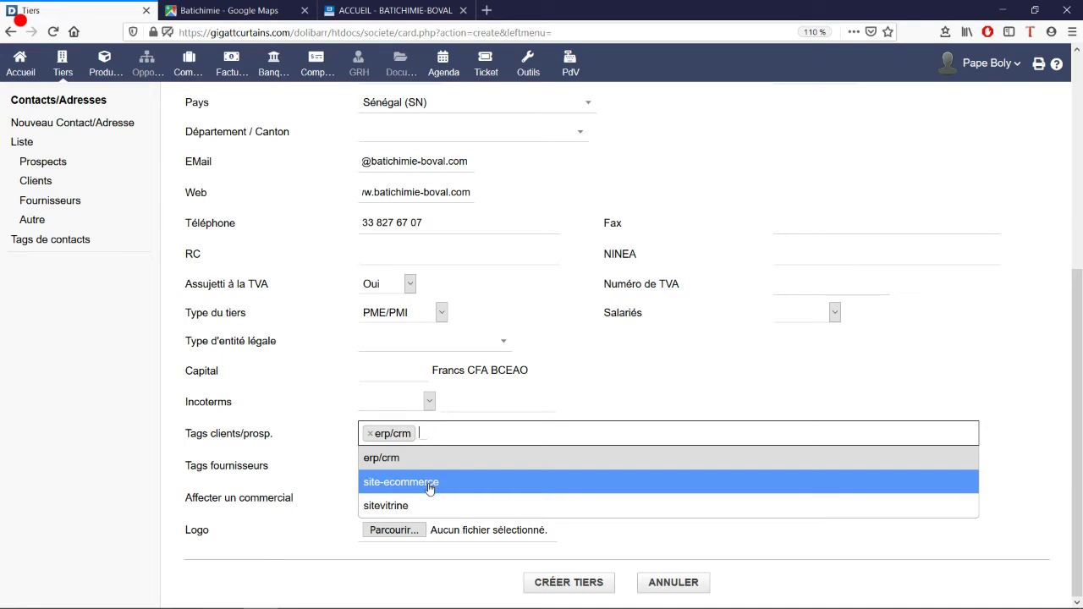
{"action": "left_click", "coordinate": [429, 488]}
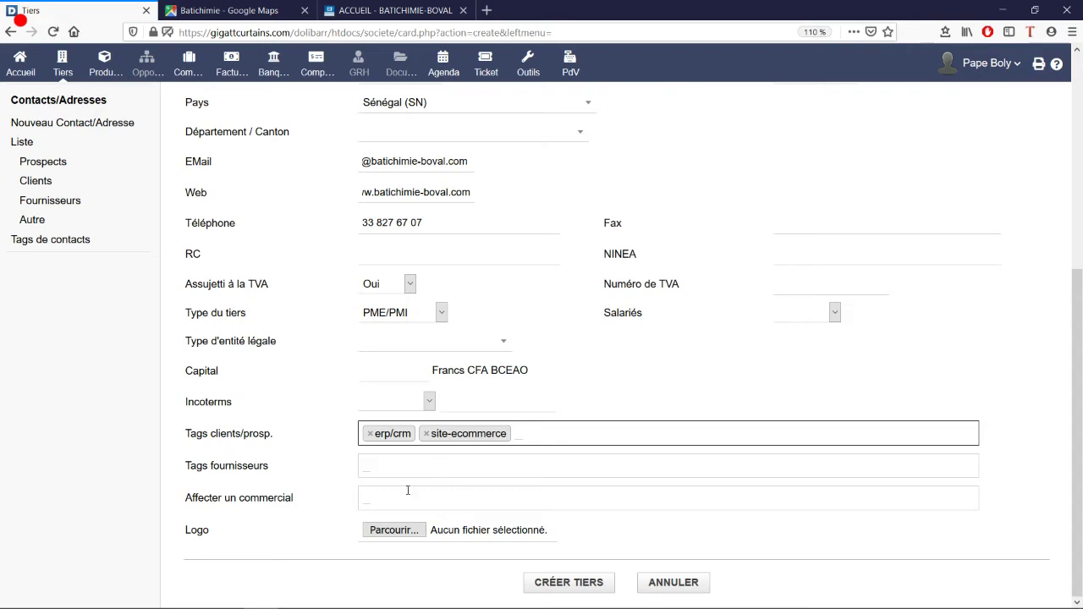
Assign a sales representative to the third party and create the record
{"action": "left_click", "coordinate": [379, 493]}
{"action": "scroll", "coordinate": [459, 452], "scroll_direction": "down", "scroll_amount": 2}
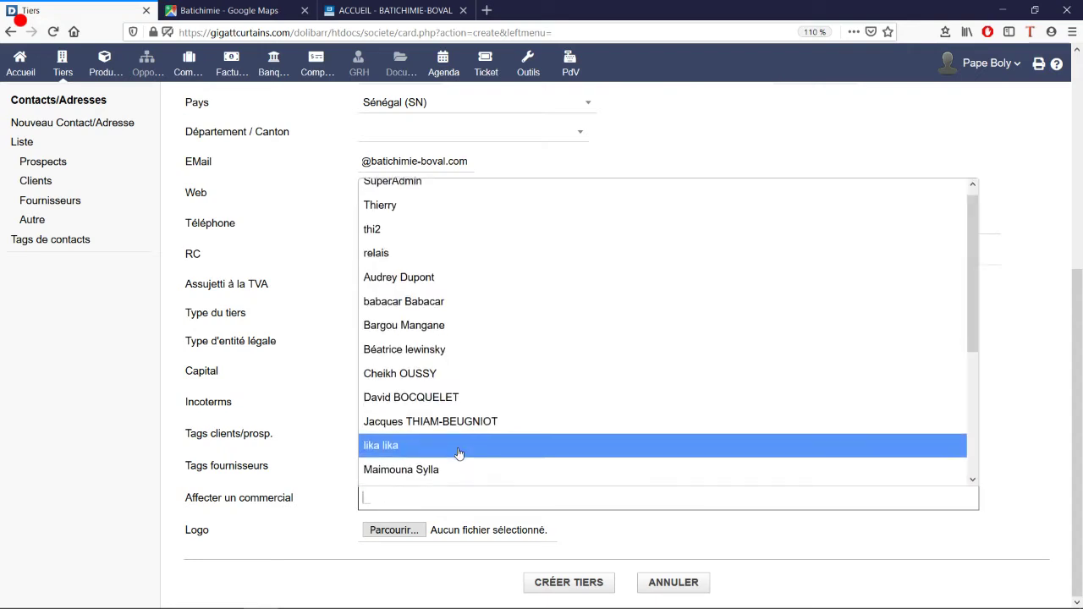
{"action": "left_click", "coordinate": [421, 401]}
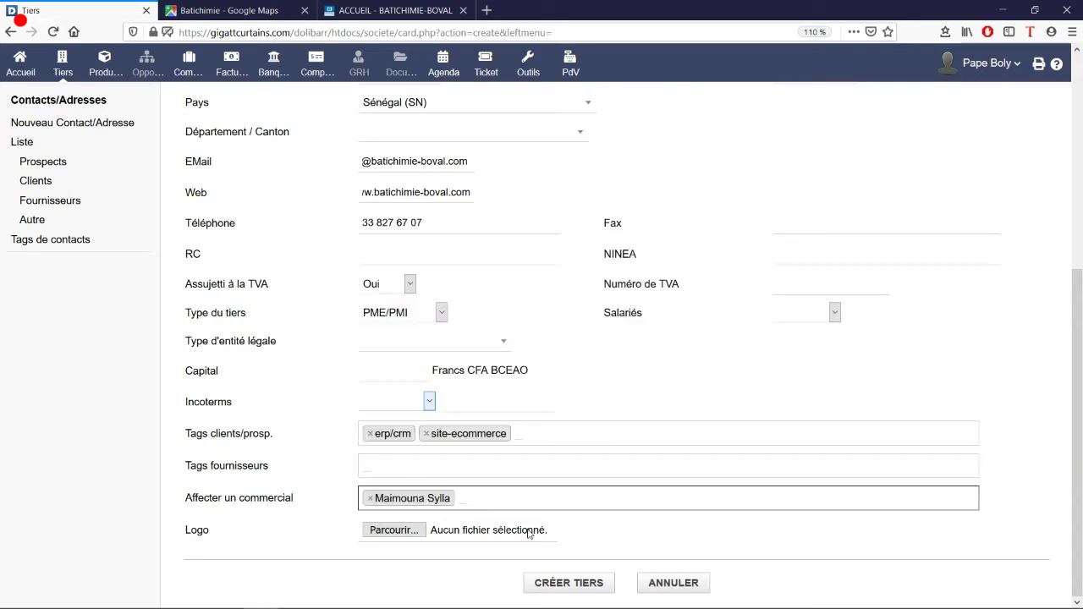
{"action": "left_click", "coordinate": [567, 583]}
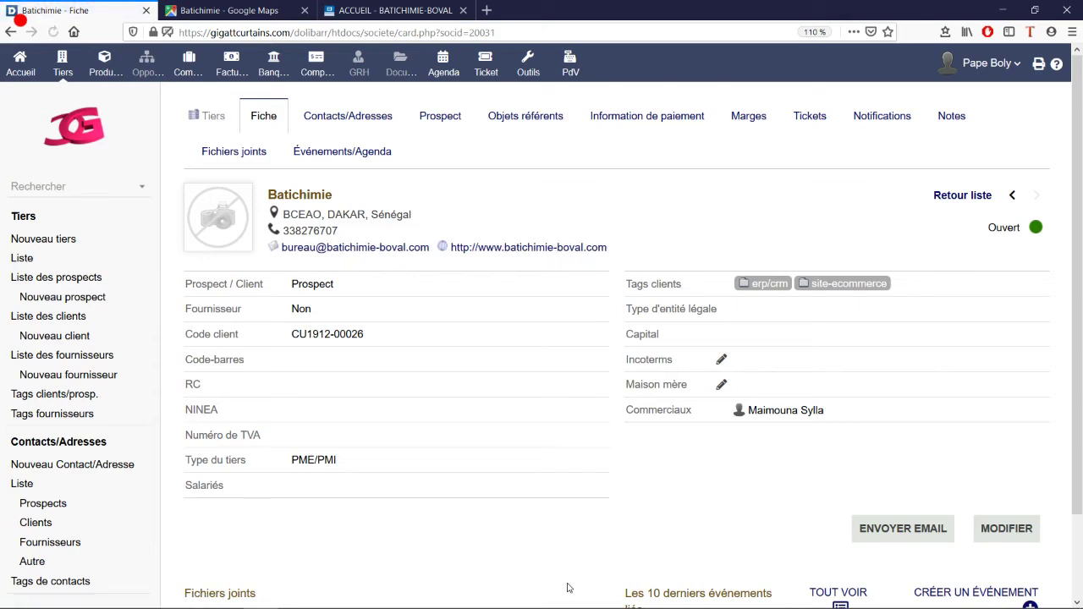
Review the new Batichimie record and open its public note for editing
{"action": "scroll", "coordinate": [362, 551], "scroll_direction": "down", "scroll_amount": 2}
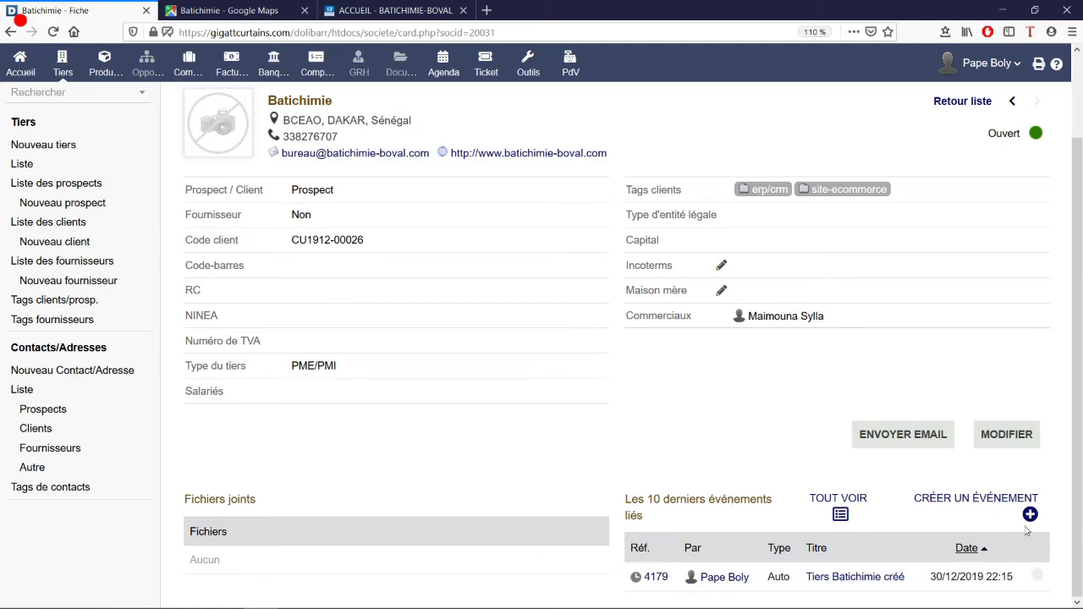
{"action": "scroll", "coordinate": [467, 379], "scroll_direction": "up", "scroll_amount": 2}
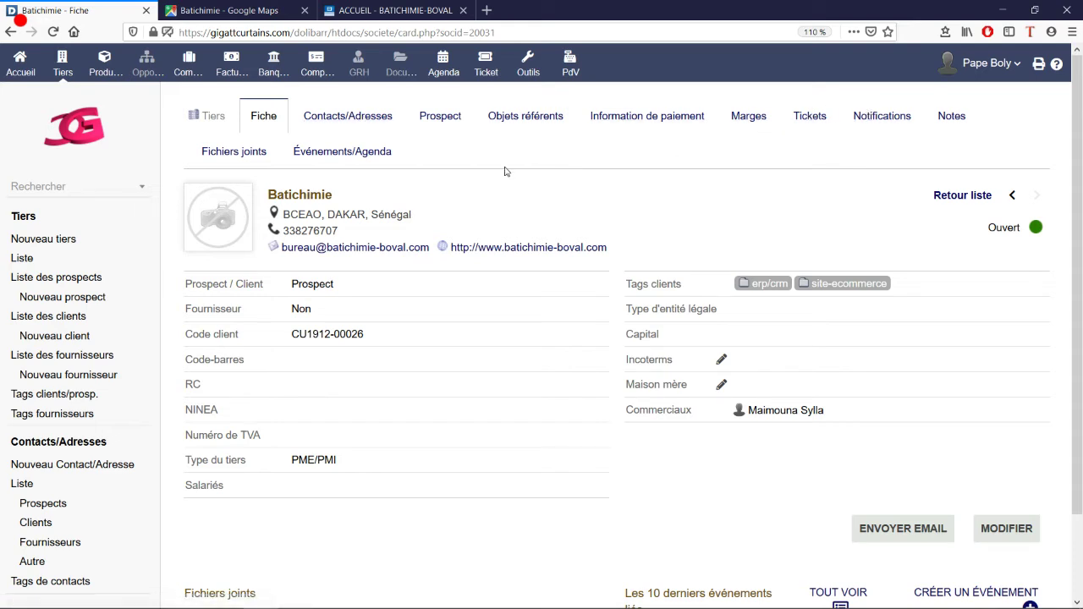
{"action": "left_click", "coordinate": [952, 119]}
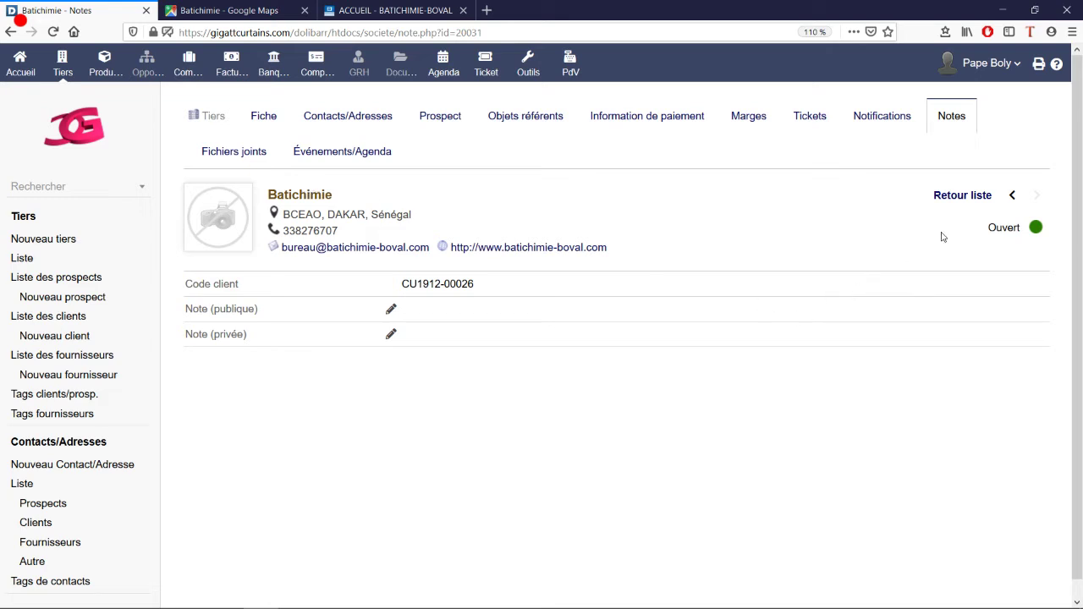
{"action": "left_click", "coordinate": [390, 315]}
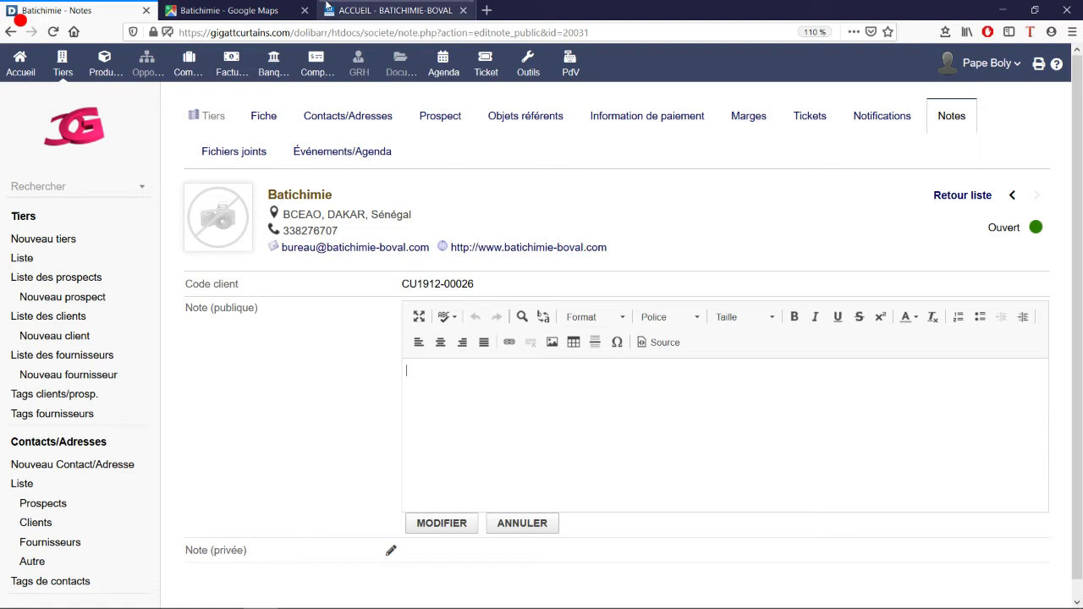
Open Google's PageSpeed Insights page (developers.google.com/speed/pagespeed/insights/) in a new browser tab
{"action": "left_click", "coordinate": [388, 10]}
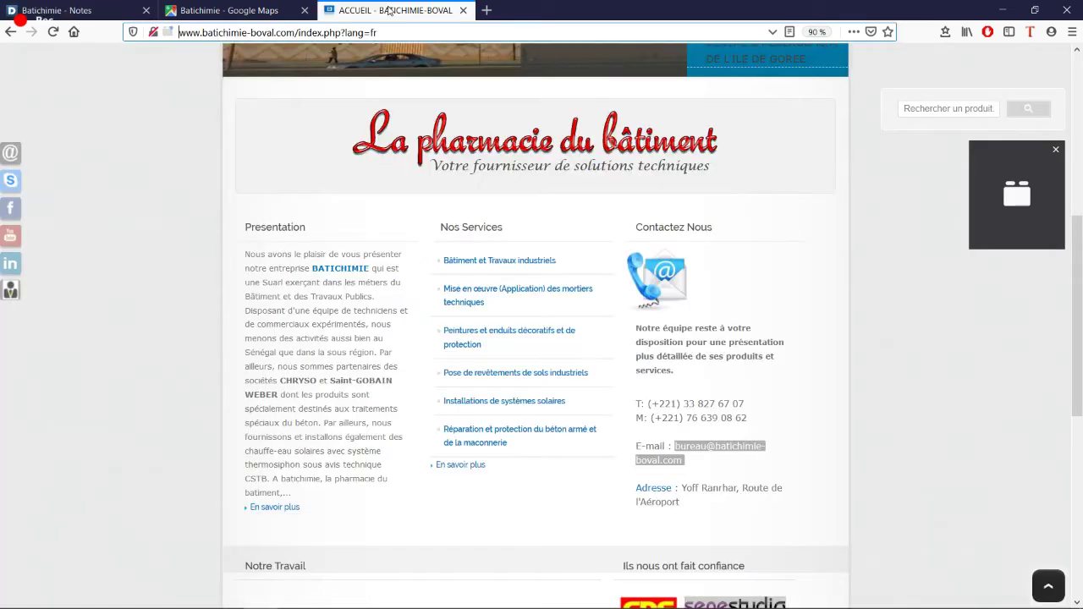
{"action": "left_click", "coordinate": [483, 16]}
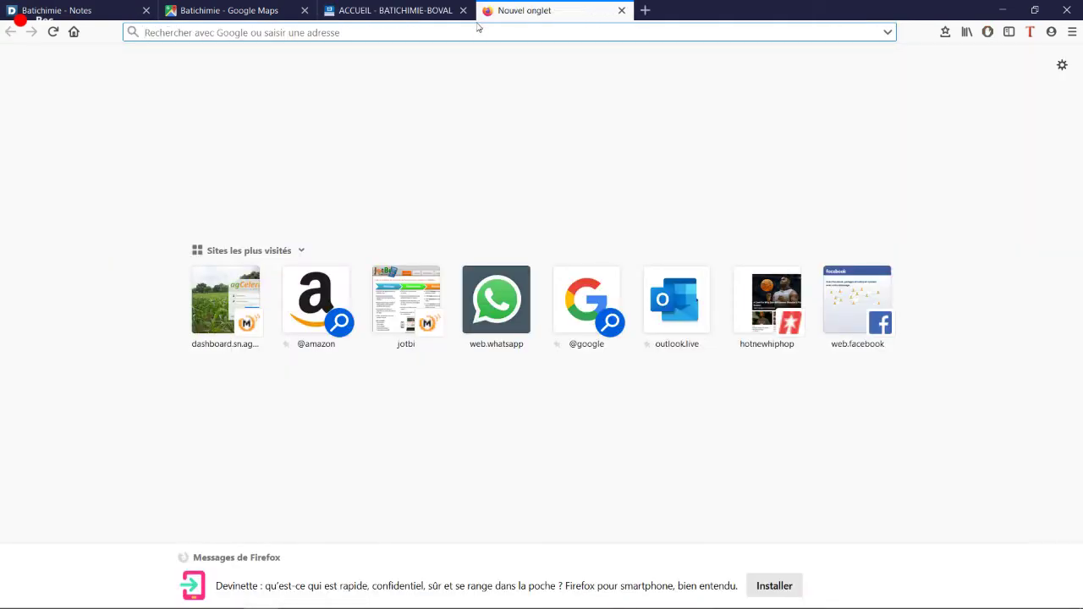
{"action": "type", "text": "d"}
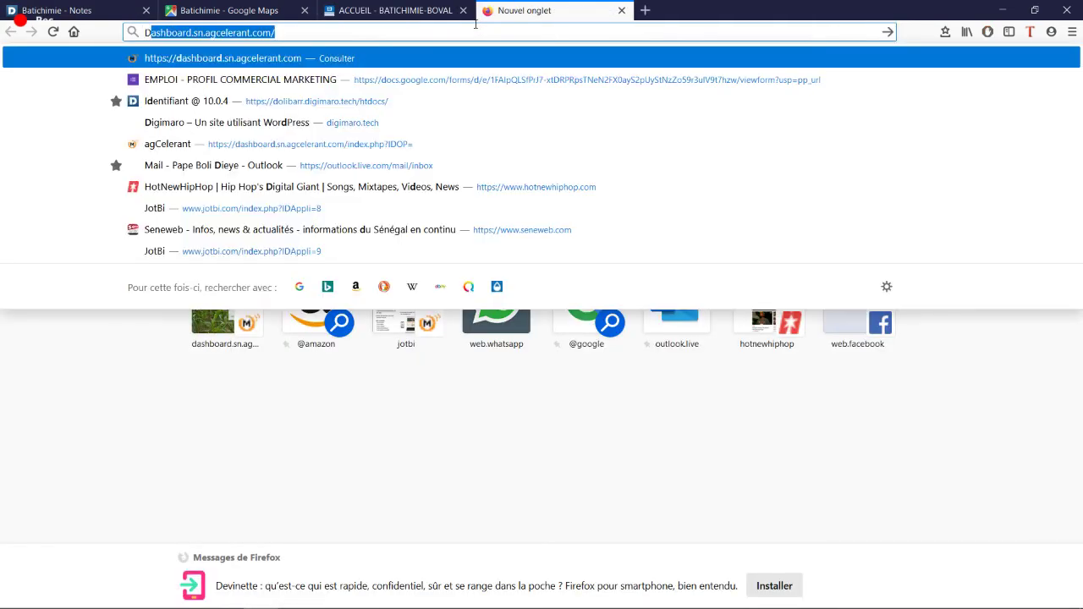
{"action": "key", "text": "BackSpace"}
{"action": "key", "text": "BackSpace"}
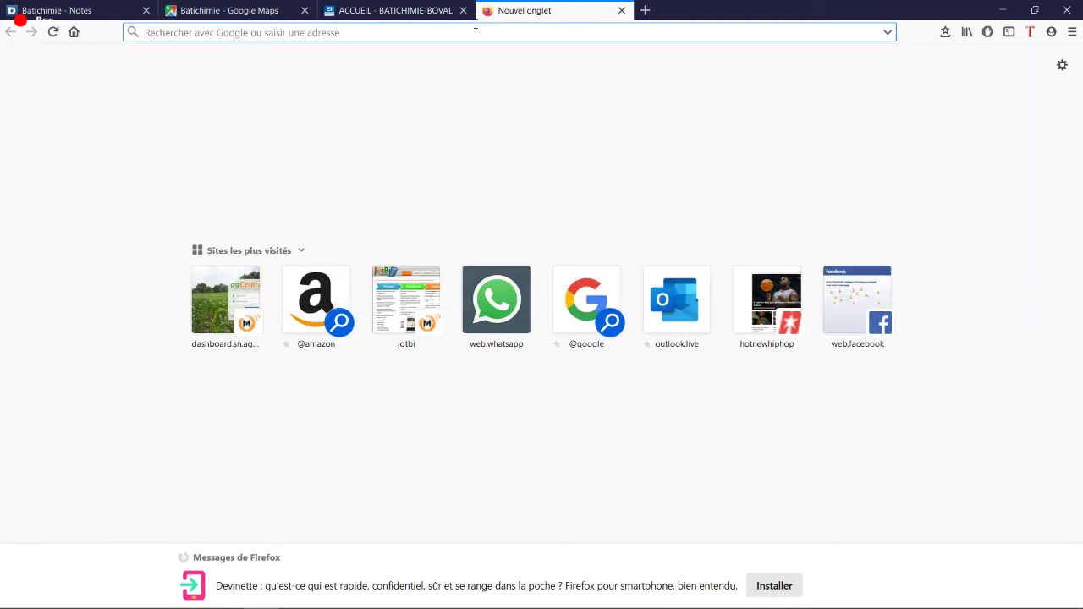
{"action": "type", "text": "developers.google.com/"}
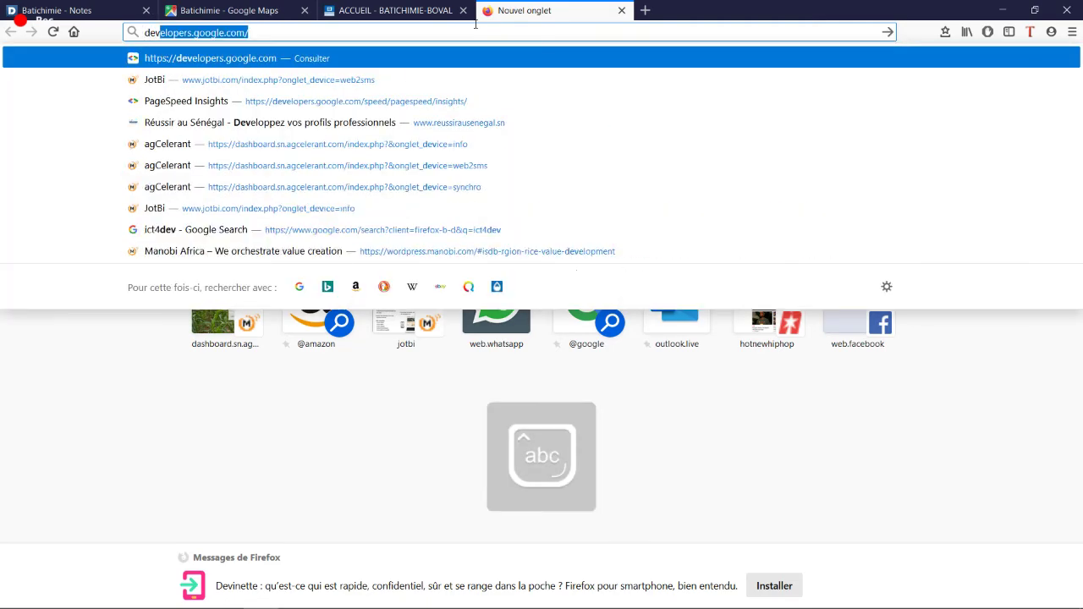
{"action": "key", "text": "Return"}
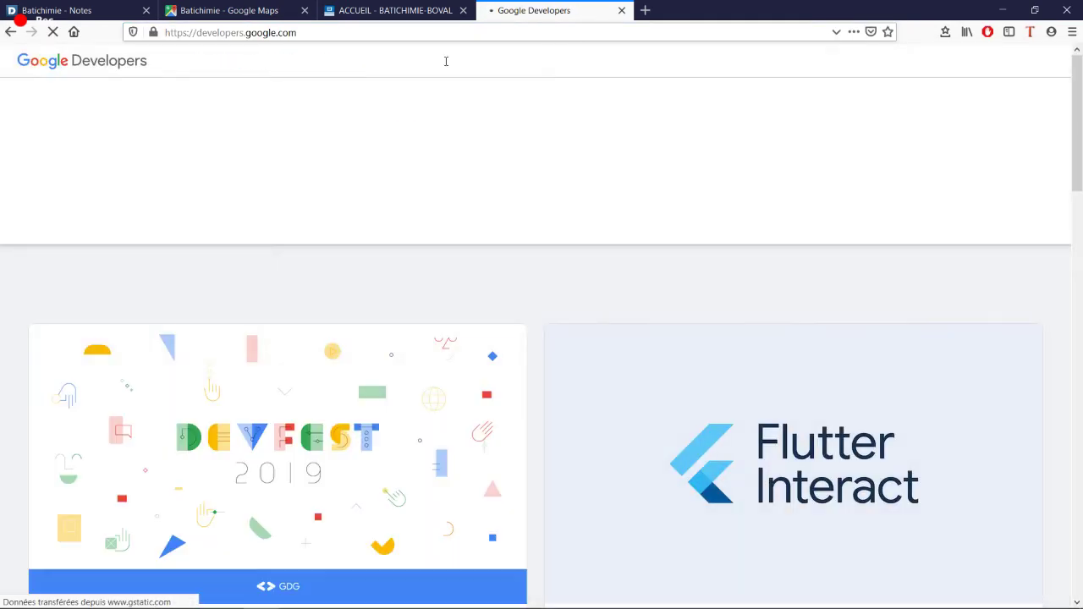
{"action": "left_click", "coordinate": [384, 32]}
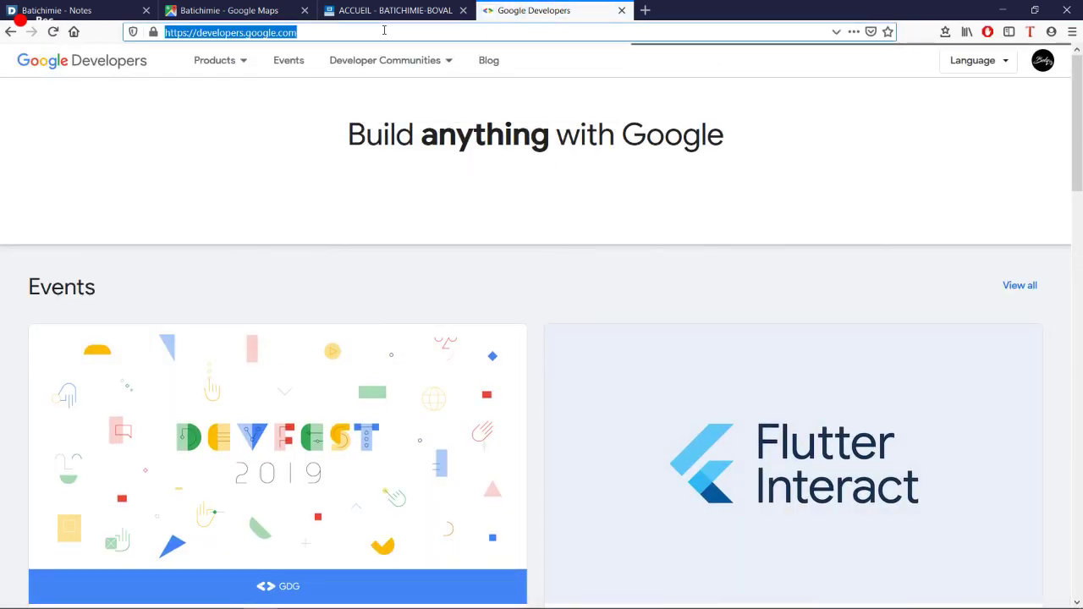
{"action": "type", "text": "de"}
{"action": "key", "text": "Down"}
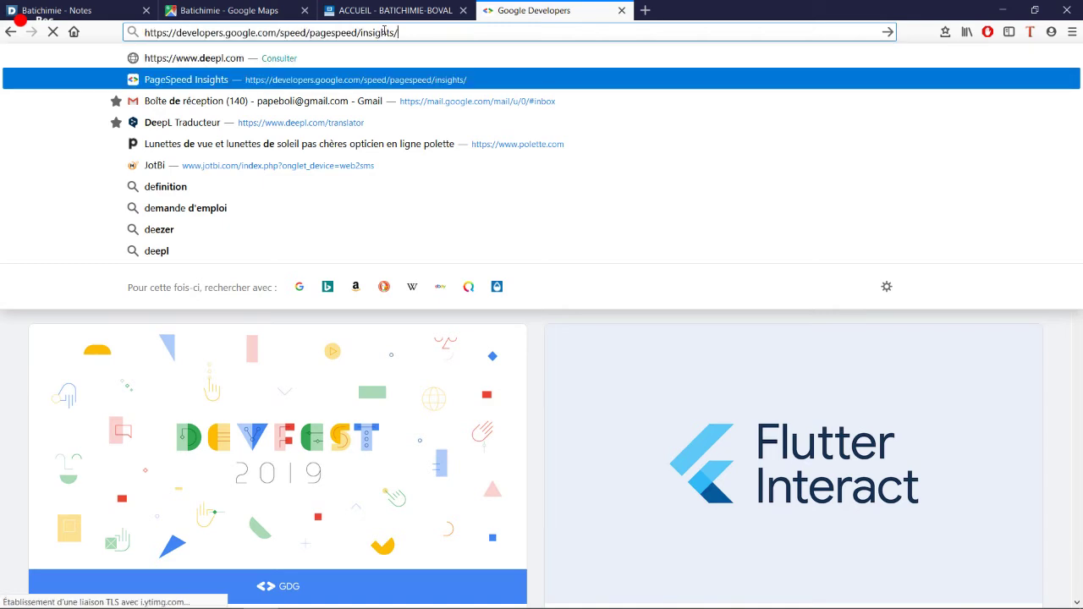
{"action": "key", "text": "Return"}
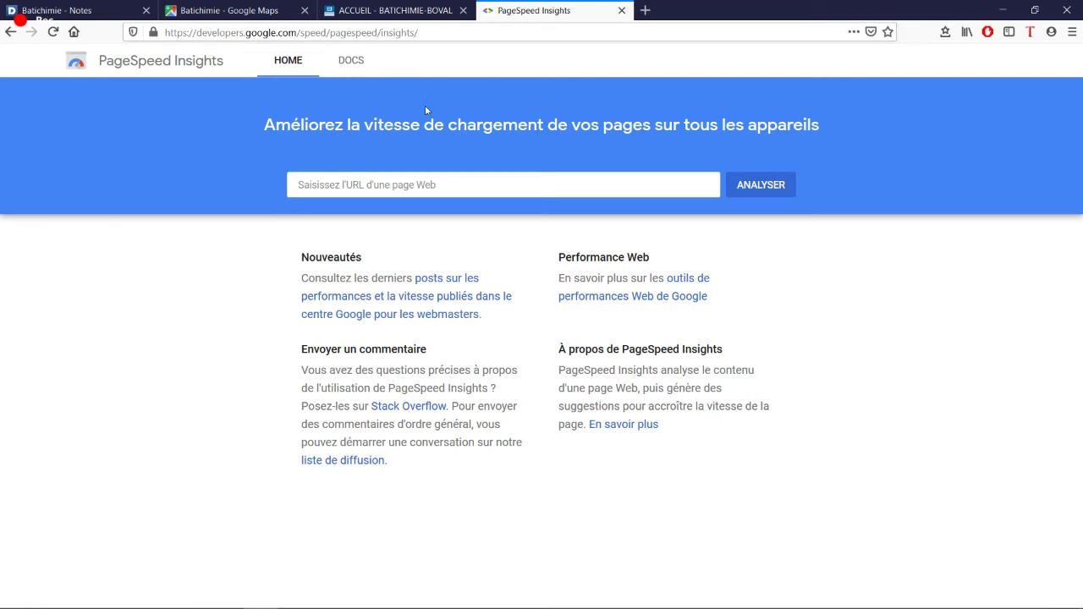
Copy the Batichimie home page address from its open browser tab and run a PageSpeed Insights analysis on it
{"action": "left_click", "coordinate": [464, 185]}
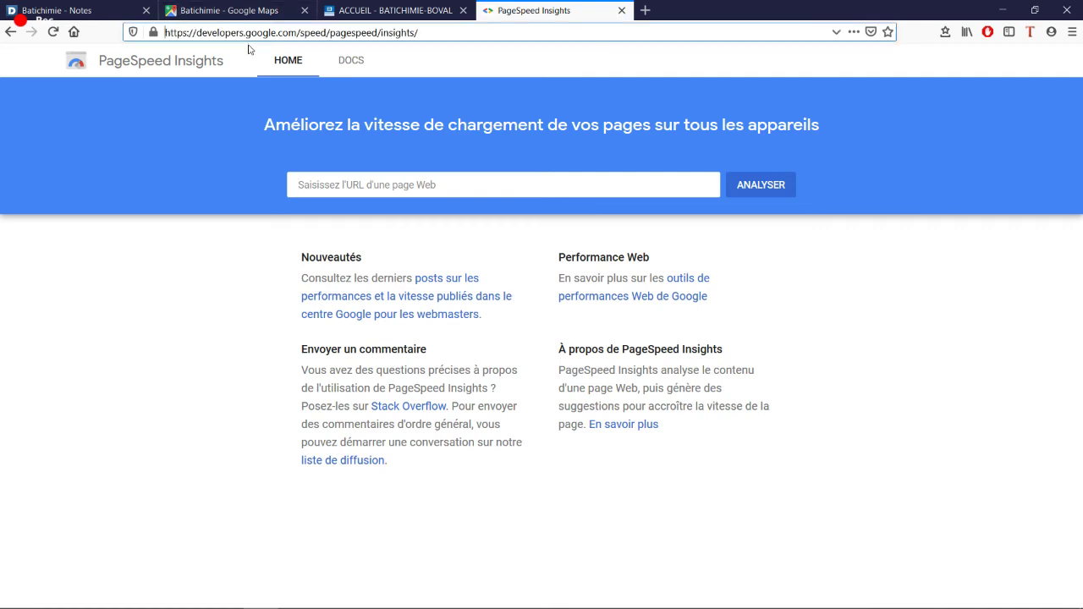
{"action": "left_click_drag", "start_coordinate": [429, 37], "coordinate": [161, 38]}
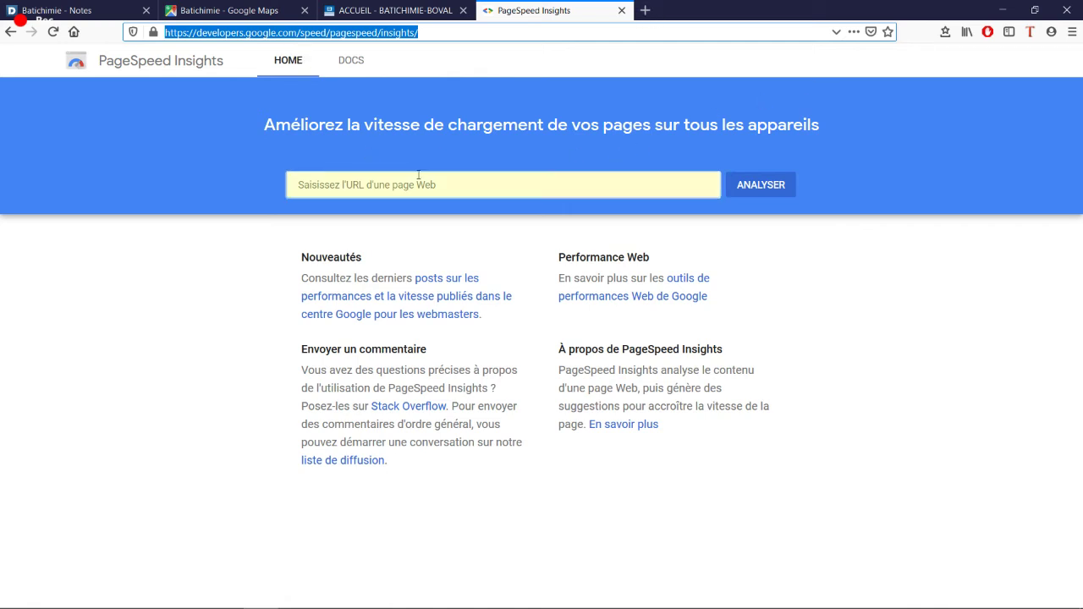
{"action": "left_click", "coordinate": [229, 10]}
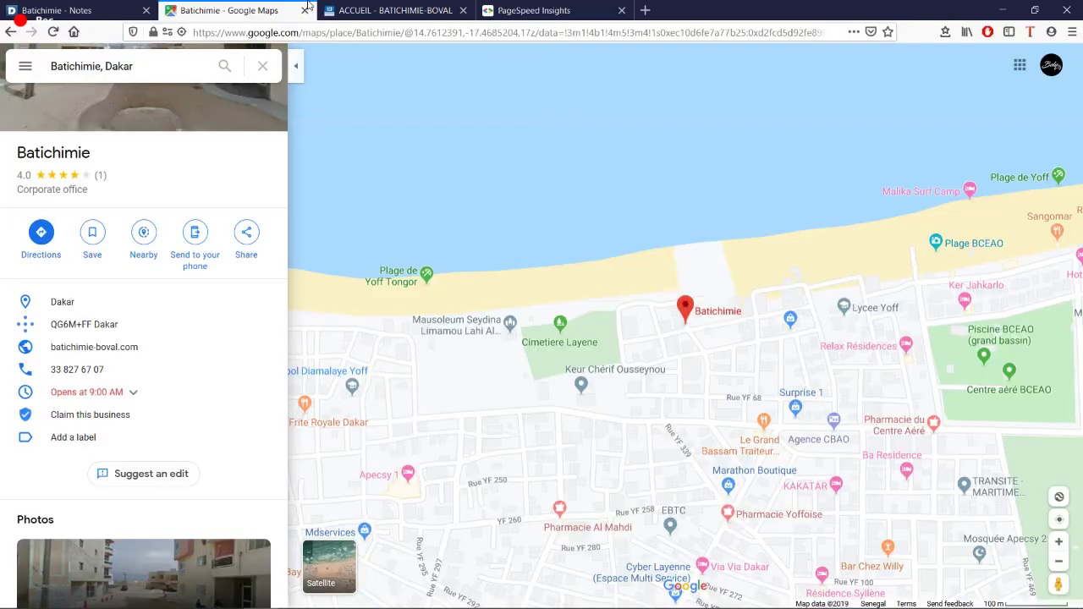
{"action": "left_click", "coordinate": [355, 11]}
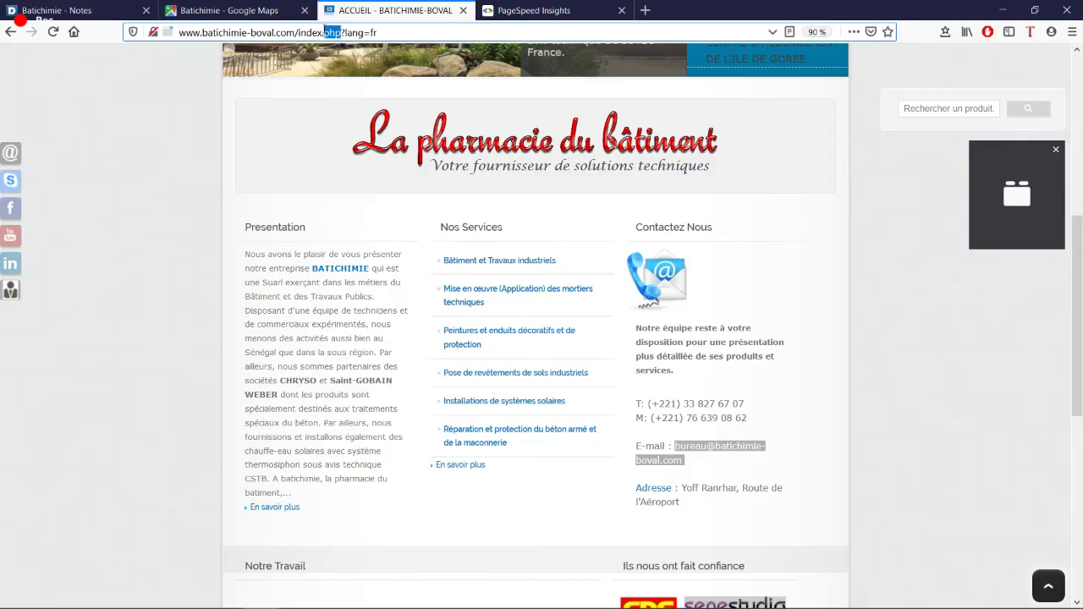
{"action": "left_click", "coordinate": [324, 32]}
{"action": "key", "text": "ctrl+c"}
{"action": "left_click", "coordinate": [568, 6]}
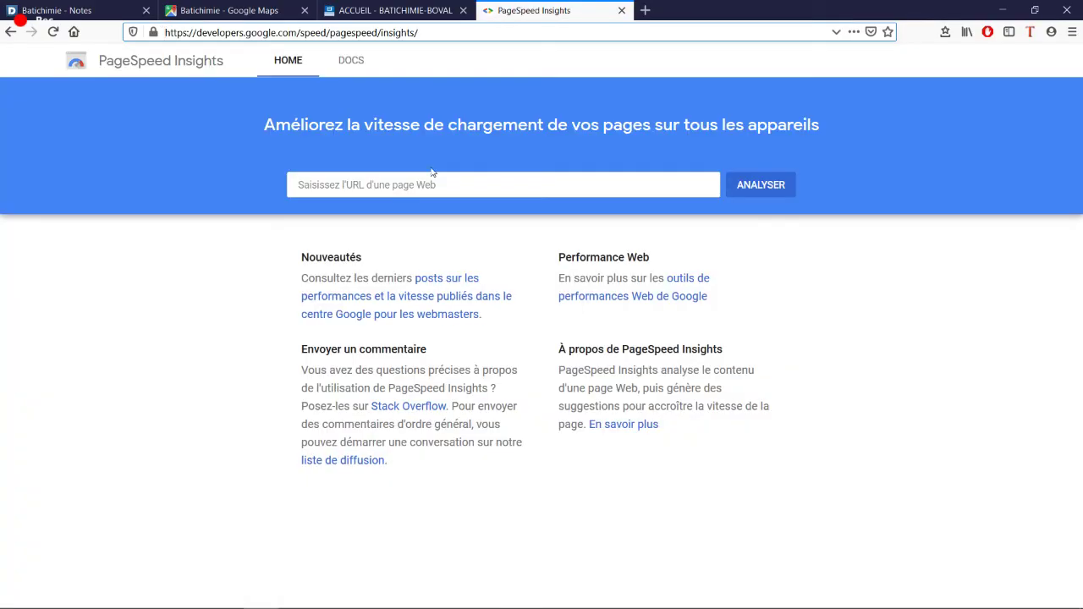
{"action": "left_click", "coordinate": [396, 184]}
{"action": "key", "text": "ctrl+v"}
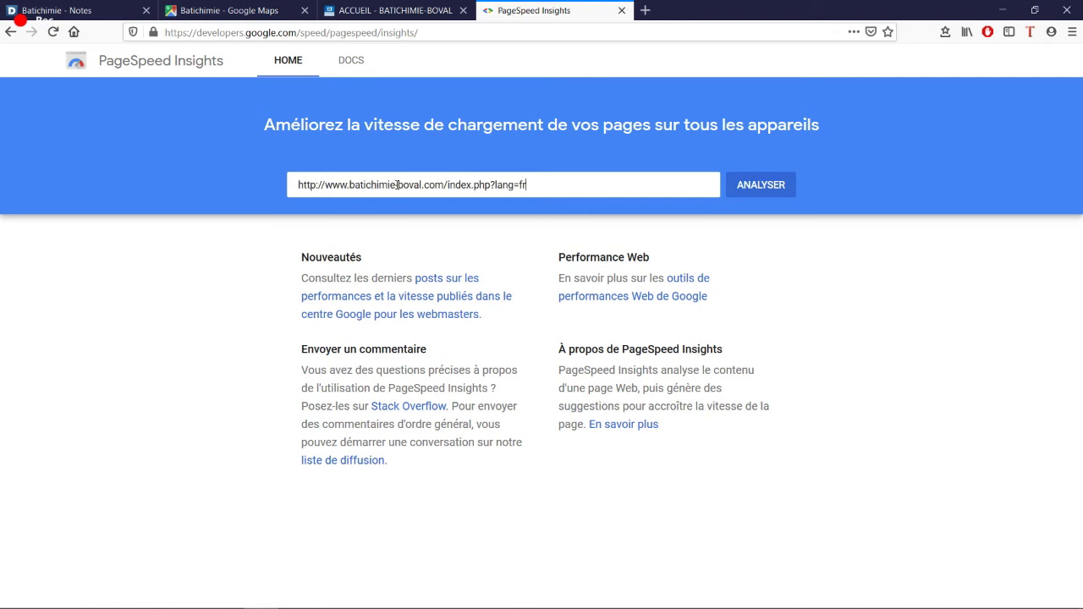
{"action": "left_click", "coordinate": [733, 183]}
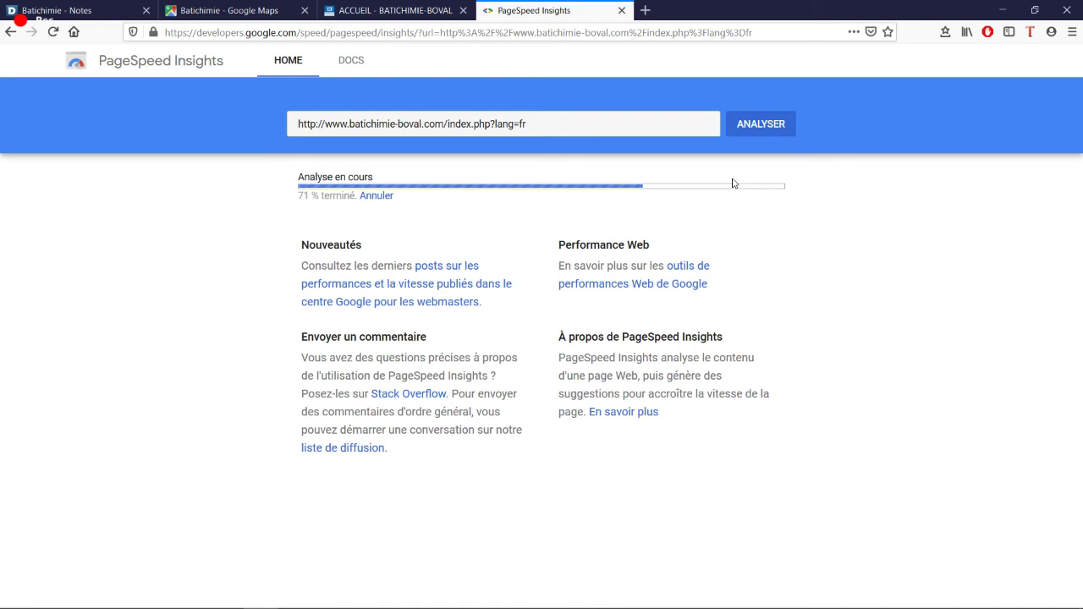
Compare the mobile and desktop PageSpeed scores for the Batichimie site and look over the mobile lab data
{"action": "left_click", "coordinate": [56, 11]}
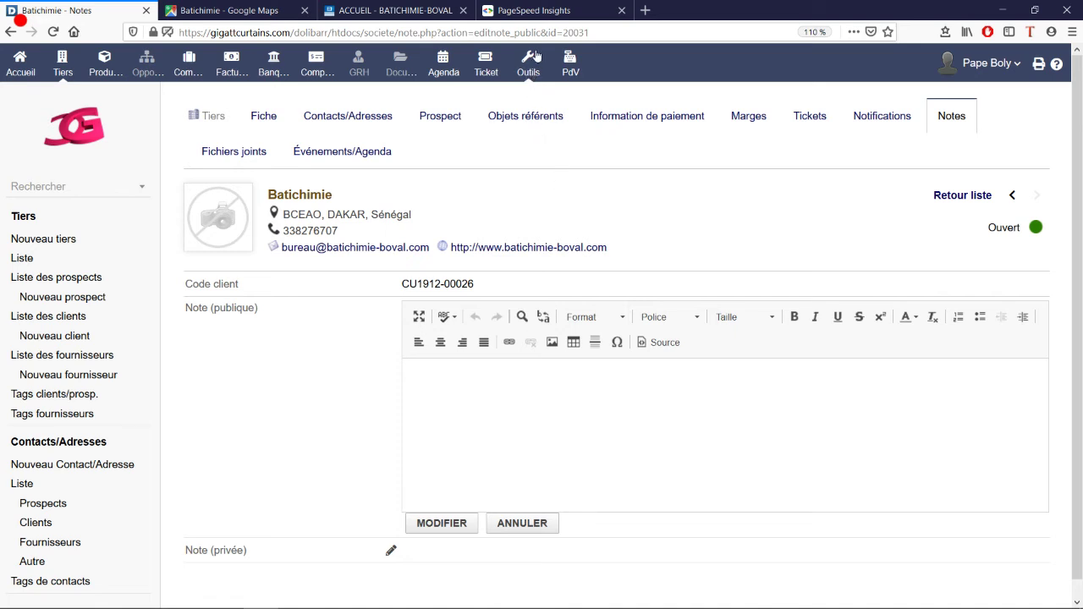
{"action": "left_click", "coordinate": [512, 9]}
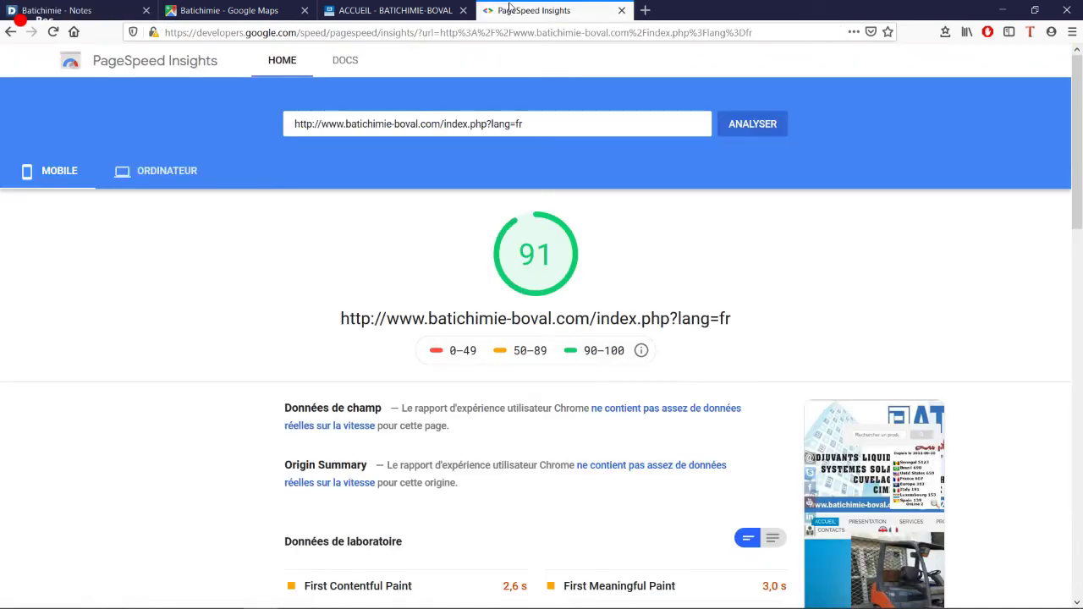
{"action": "scroll", "coordinate": [1082, 171], "scroll_direction": "down", "scroll_amount": 1}
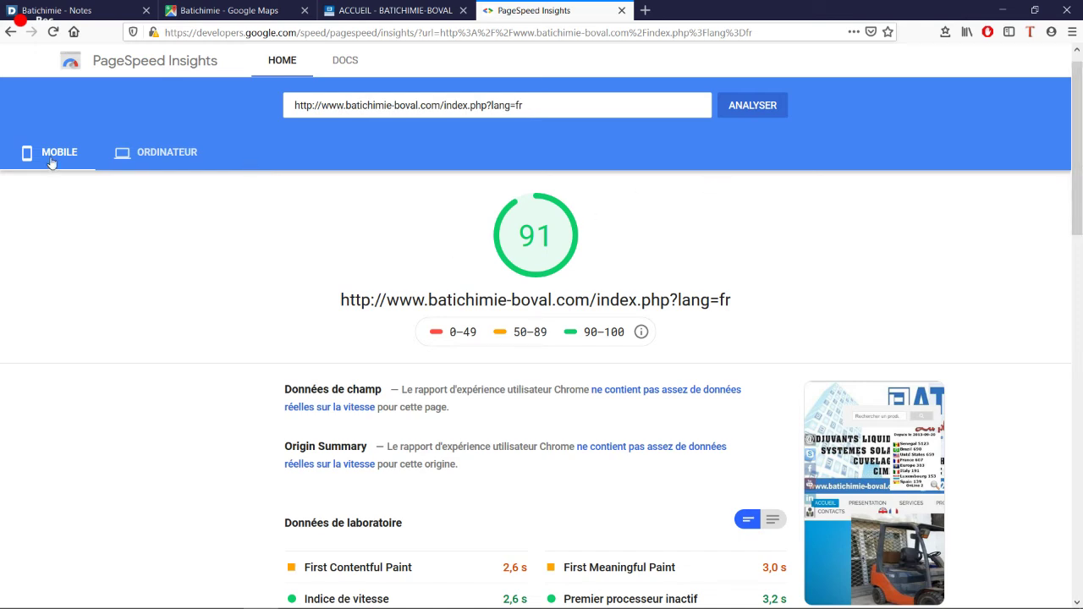
{"action": "left_click", "coordinate": [135, 151]}
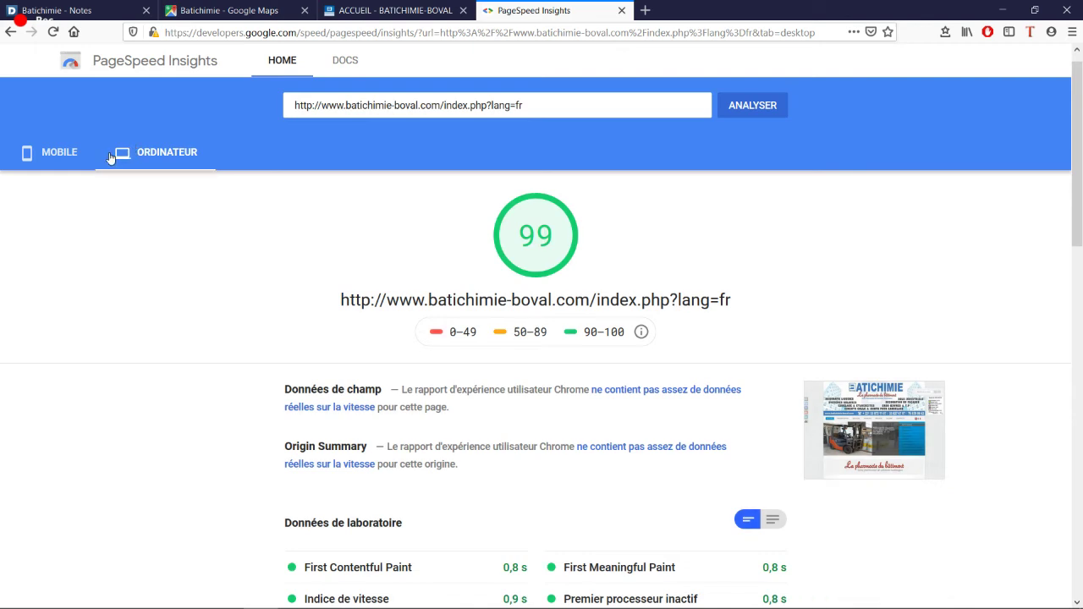
{"action": "left_click", "coordinate": [71, 163]}
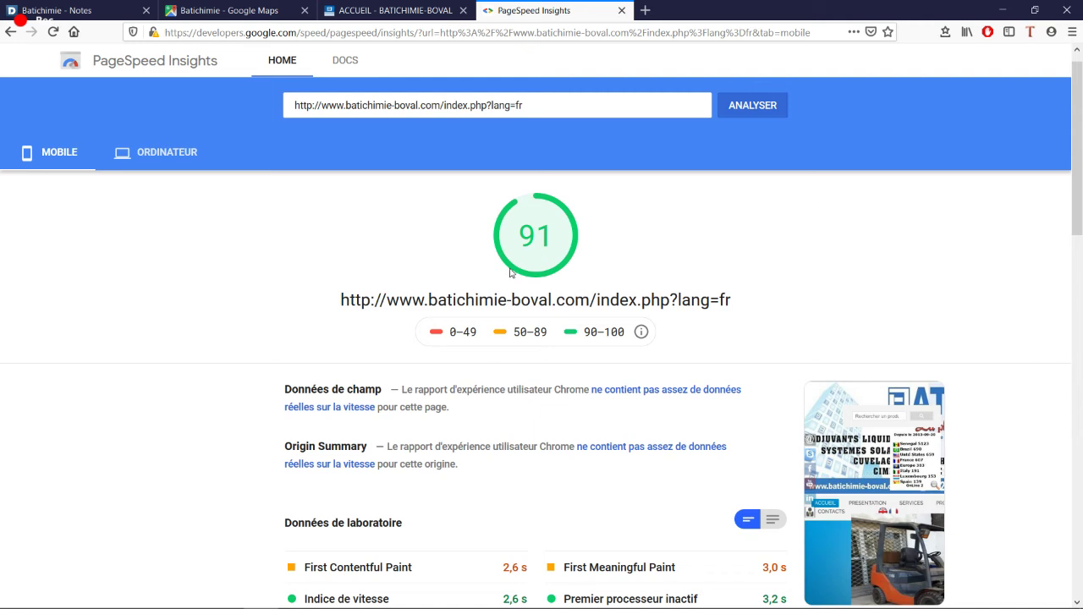
{"action": "scroll", "coordinate": [554, 466], "scroll_direction": "down", "scroll_amount": 5}
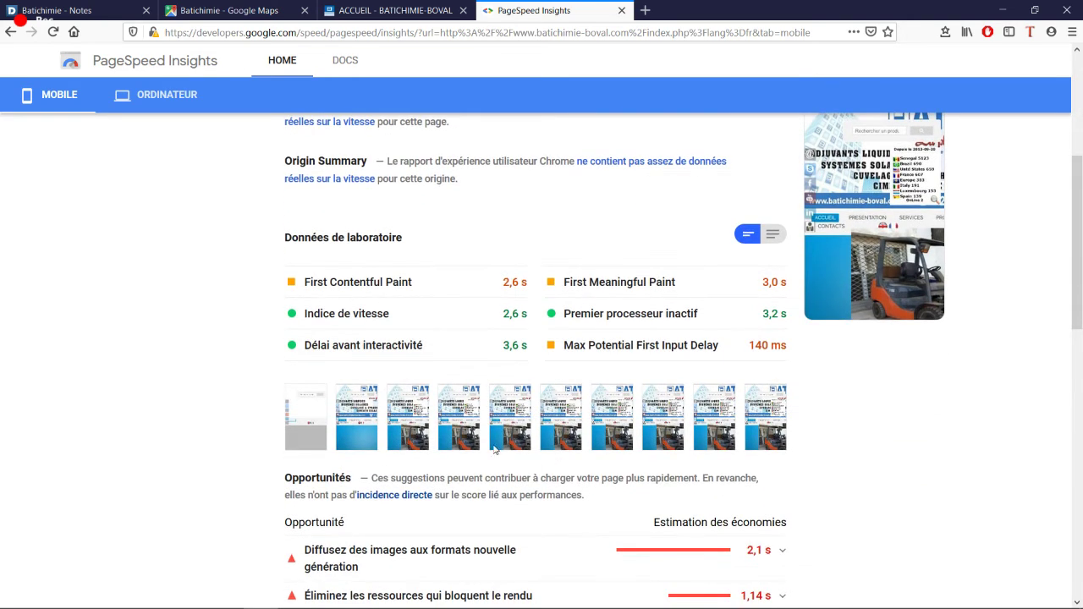
{"action": "scroll", "coordinate": [495, 450], "scroll_direction": "up", "scroll_amount": 5}
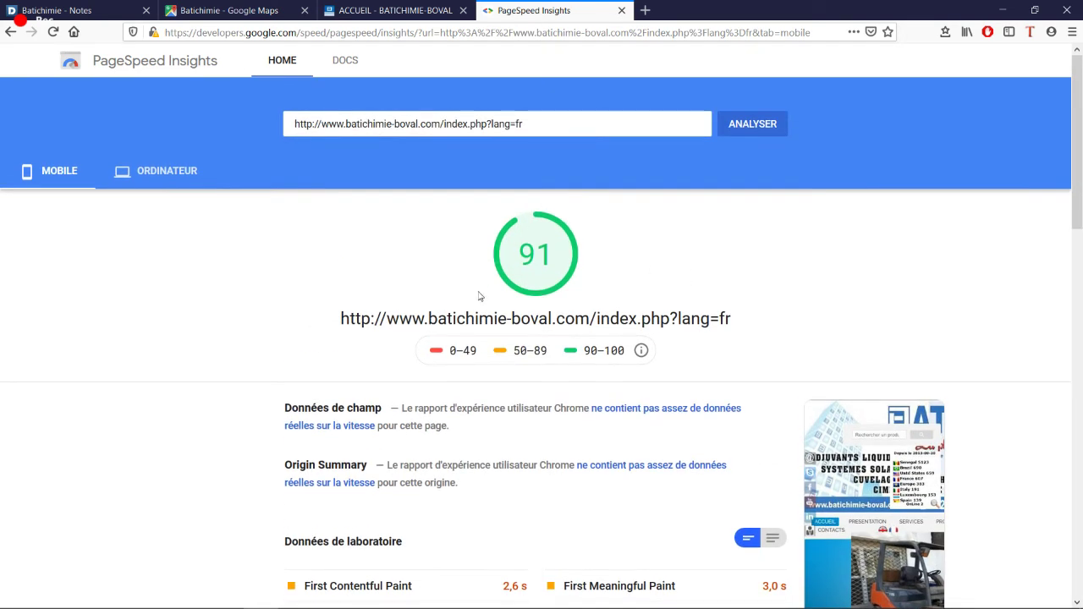
{"action": "scroll", "coordinate": [503, 488], "scroll_direction": "down", "scroll_amount": 4}
{"action": "scroll", "coordinate": [508, 524], "scroll_direction": "up", "scroll_amount": 2}
Write "Page speed mobile 91" in the public note of the Batichimie record in Dolibarr
{"action": "left_click", "coordinate": [59, 11]}
{"action": "key", "text": "Caps_Lock"}
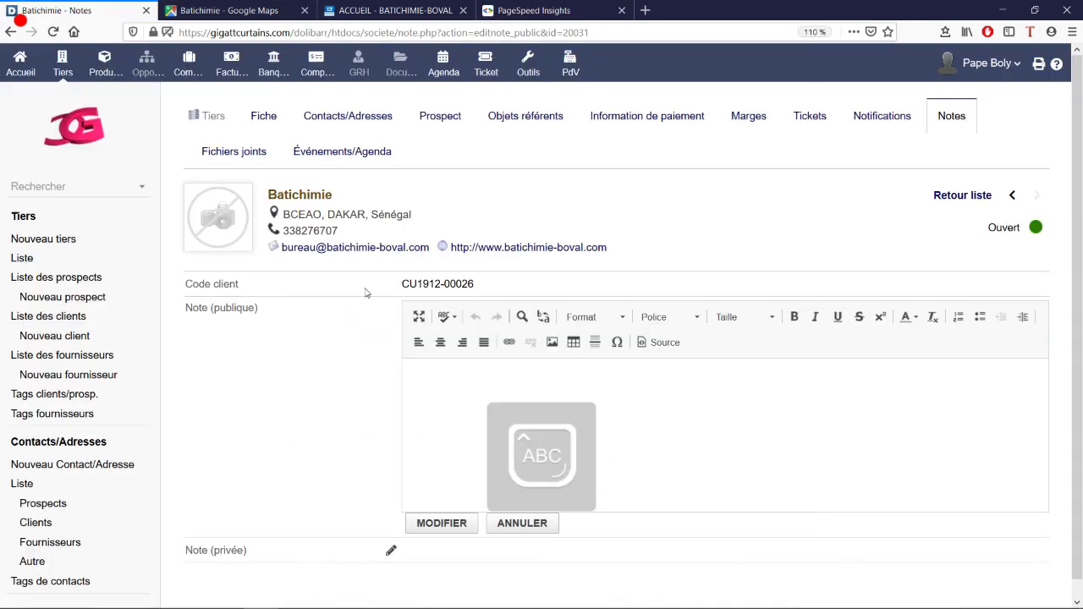
{"action": "type", "text": "B"}
{"action": "key", "text": "BackSpace"}
{"action": "type", "text": "P"}
{"action": "key", "text": "Caps_Lock"}
{"action": "type", "text": "age speed"}
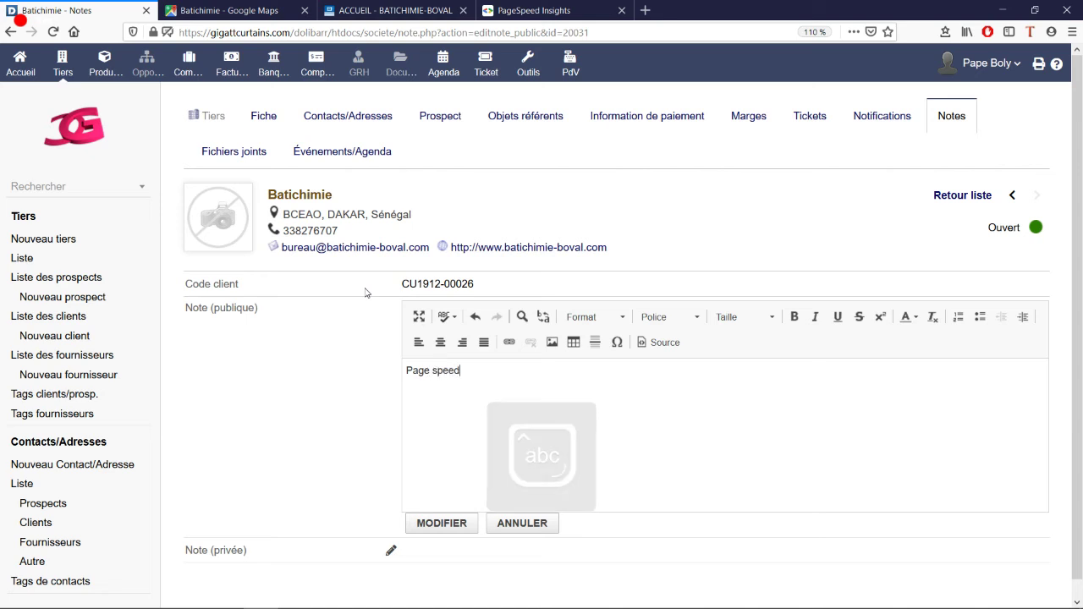
{"action": "type", "text": " 91"}
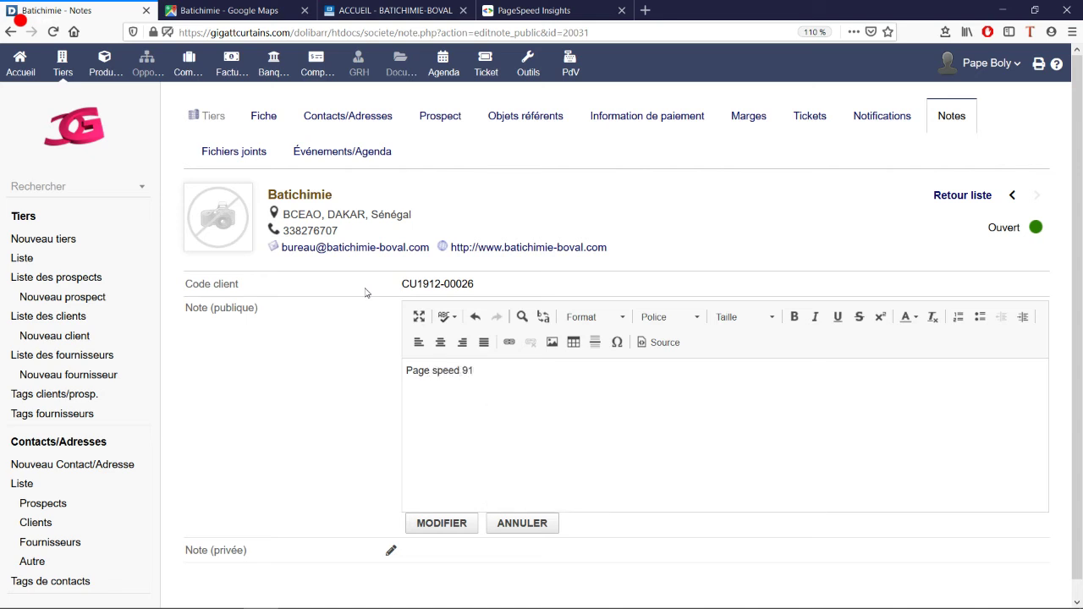
{"action": "type", "text": "mobile"}
Examine the opportunities, diagnostics and passed audits in the mobile PageSpeed report
{"action": "key", "text": "ctrl+4"}
{"action": "scroll", "coordinate": [550, 352], "scroll_direction": "down", "scroll_amount": 10}
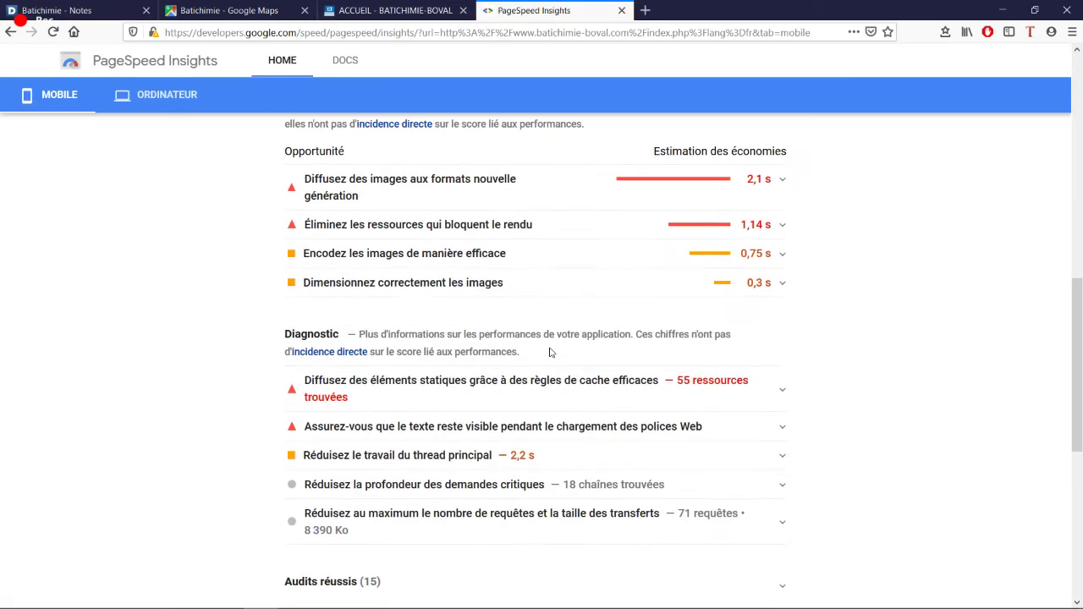
{"action": "scroll", "coordinate": [550, 352], "scroll_direction": "down", "scroll_amount": 4}
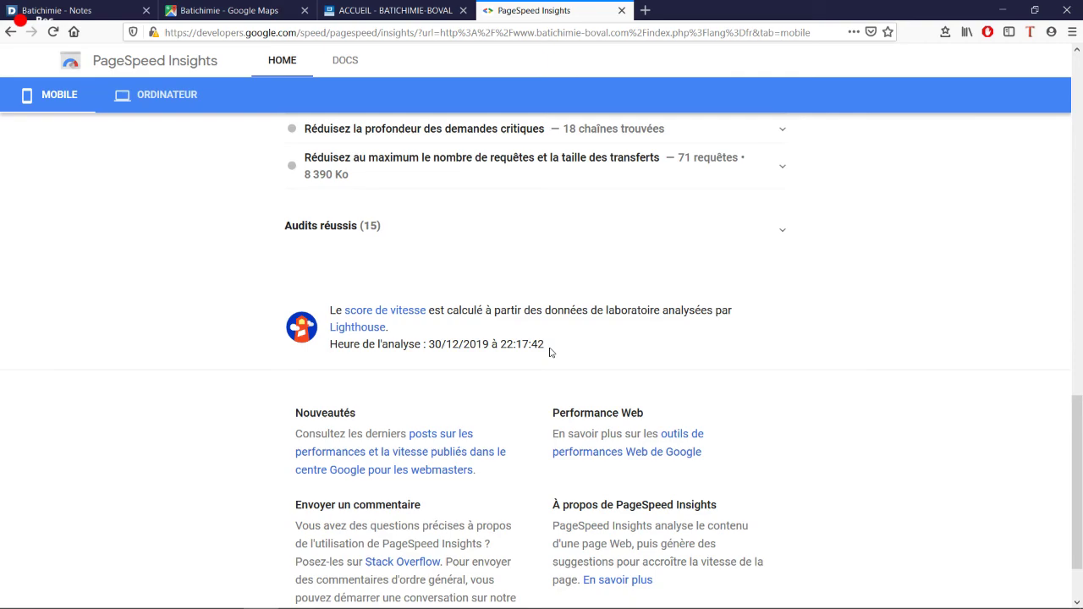
{"action": "scroll", "coordinate": [550, 352], "scroll_direction": "down", "scroll_amount": 1}
{"action": "scroll", "coordinate": [550, 352], "scroll_direction": "up", "scroll_amount": 6}
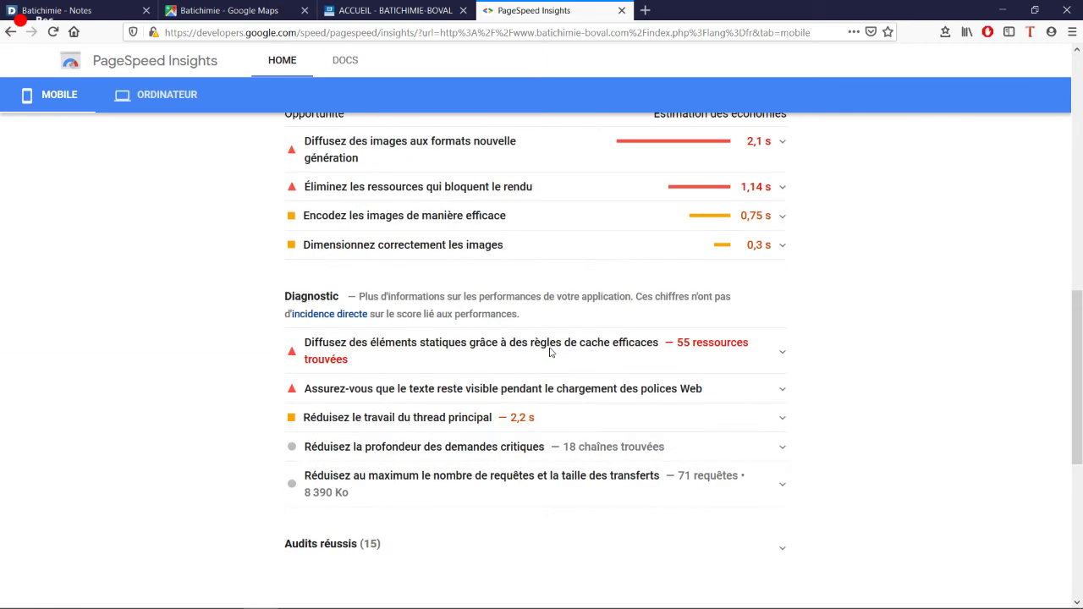
{"action": "scroll", "coordinate": [550, 352], "scroll_direction": "up", "scroll_amount": 8}
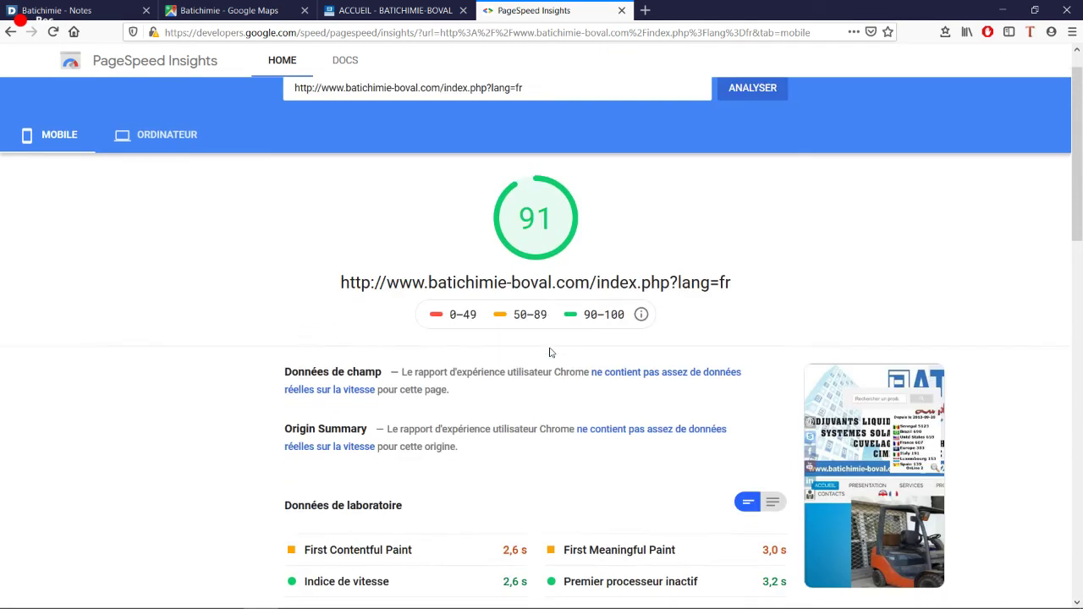
Consult the Lighthouse scoring guide linked from the score scale, close it, and look through the mobile report again
{"action": "left_click", "coordinate": [635, 331]}
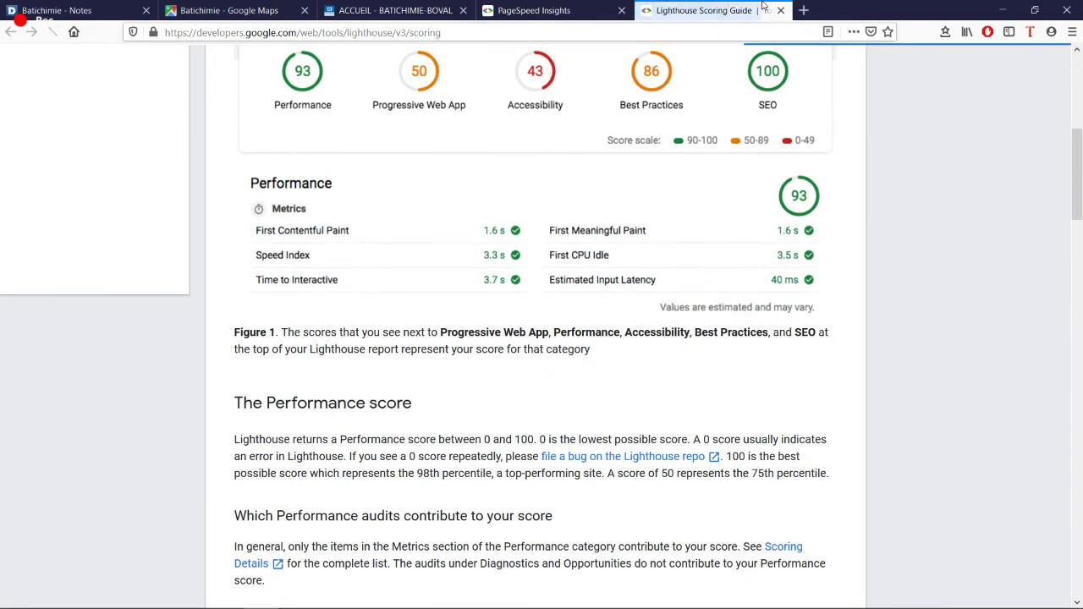
{"action": "left_click", "coordinate": [779, 11]}
{"action": "scroll", "coordinate": [564, 315], "scroll_direction": "down", "scroll_amount": 3}
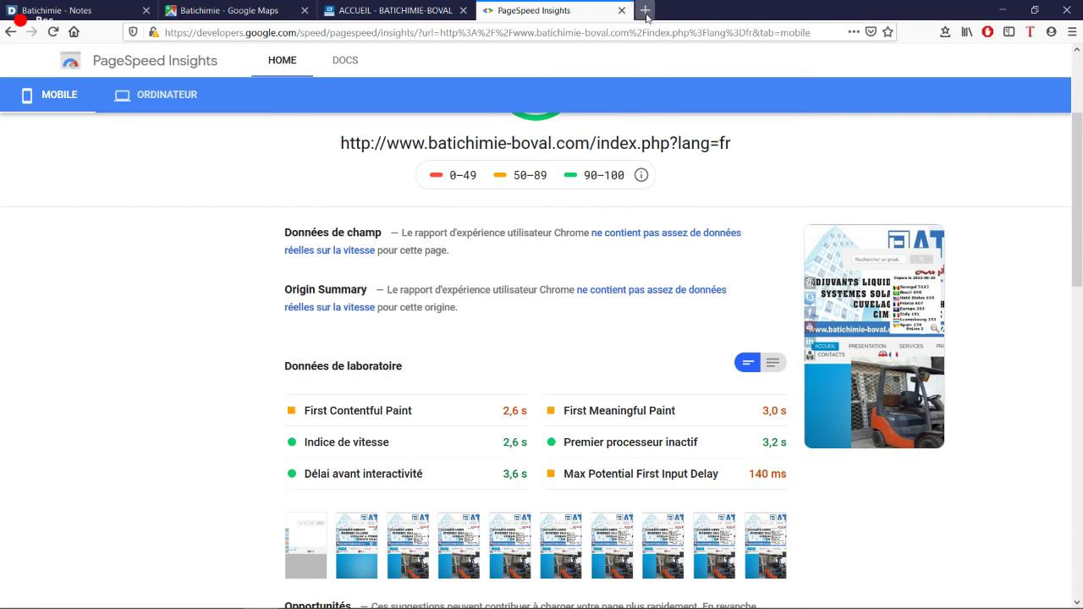
{"action": "left_click_drag", "start_coordinate": [1081, 180], "coordinate": [1081, 423]}
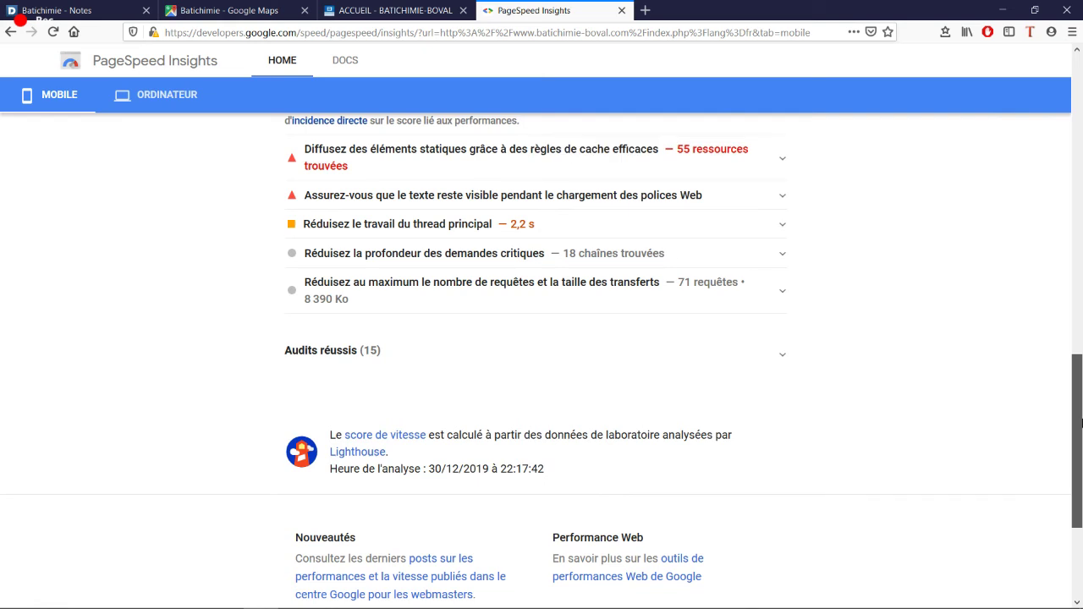
{"action": "left_click_drag", "start_coordinate": [1081, 423], "coordinate": [1081, 159]}
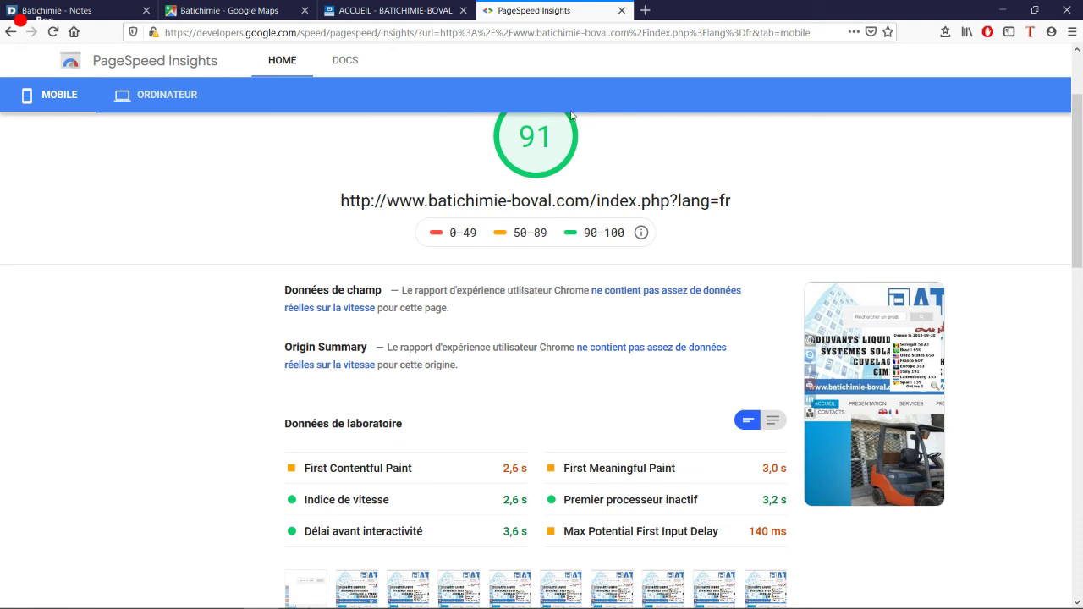
{"action": "scroll", "coordinate": [1081, 157], "scroll_direction": "up", "scroll_amount": 3}
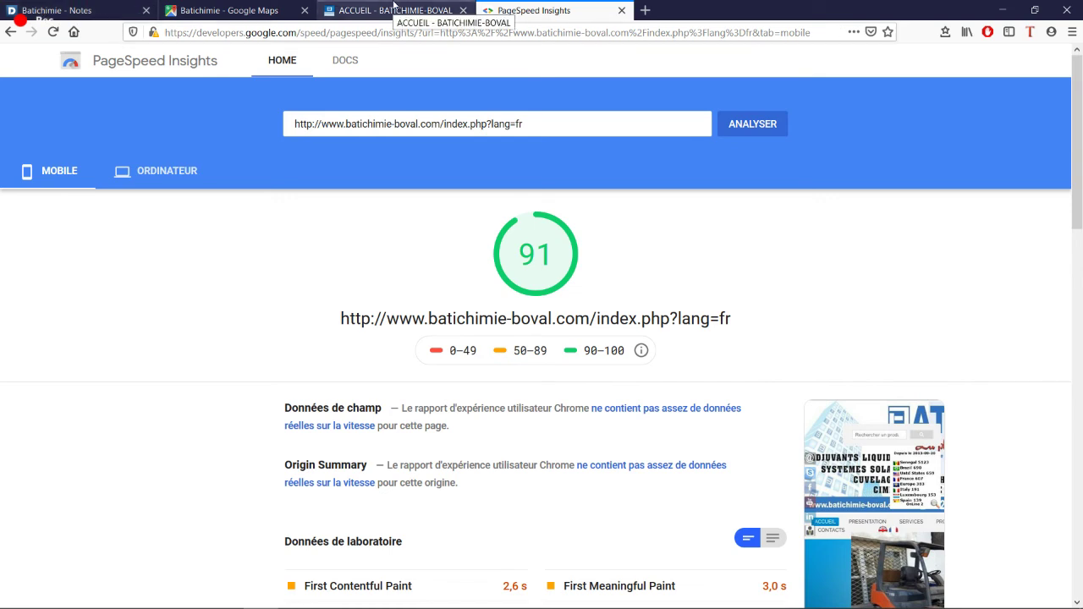
Return to the Batichimie record in Dolibarr and save its public note
{"action": "left_click", "coordinate": [206, 7]}
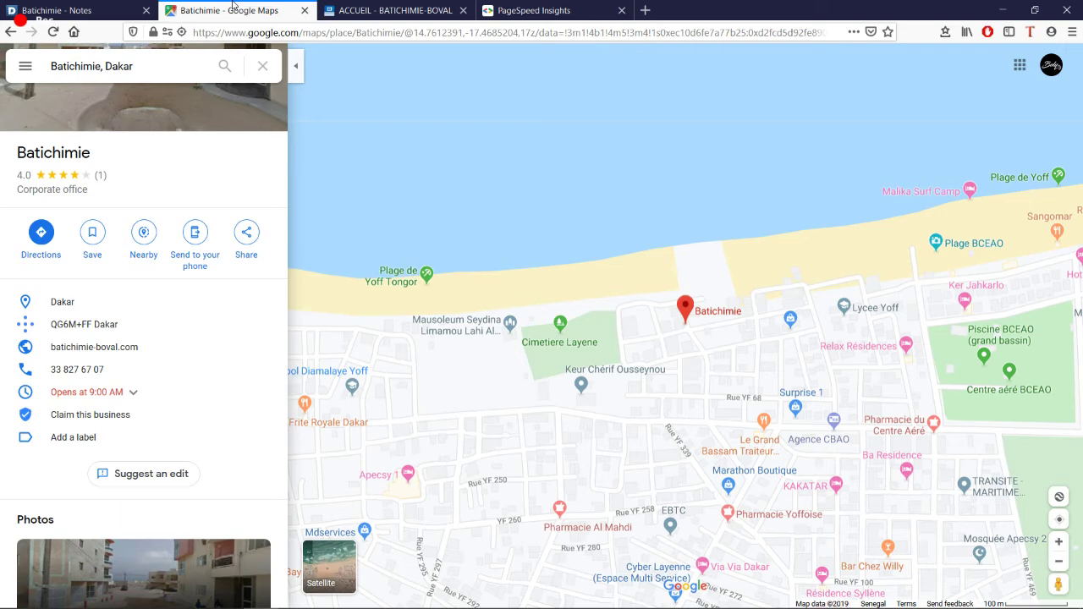
{"action": "left_click", "coordinate": [18, 5]}
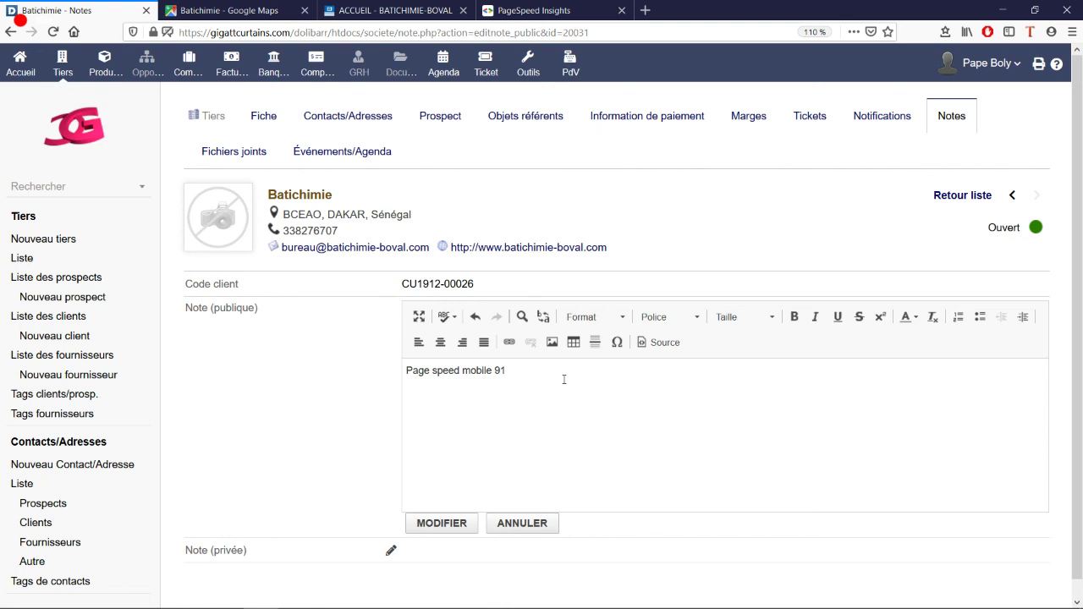
{"action": "left_click", "coordinate": [550, 11]}
{"action": "left_click", "coordinate": [102, 10]}
{"action": "left_click", "coordinate": [455, 528]}
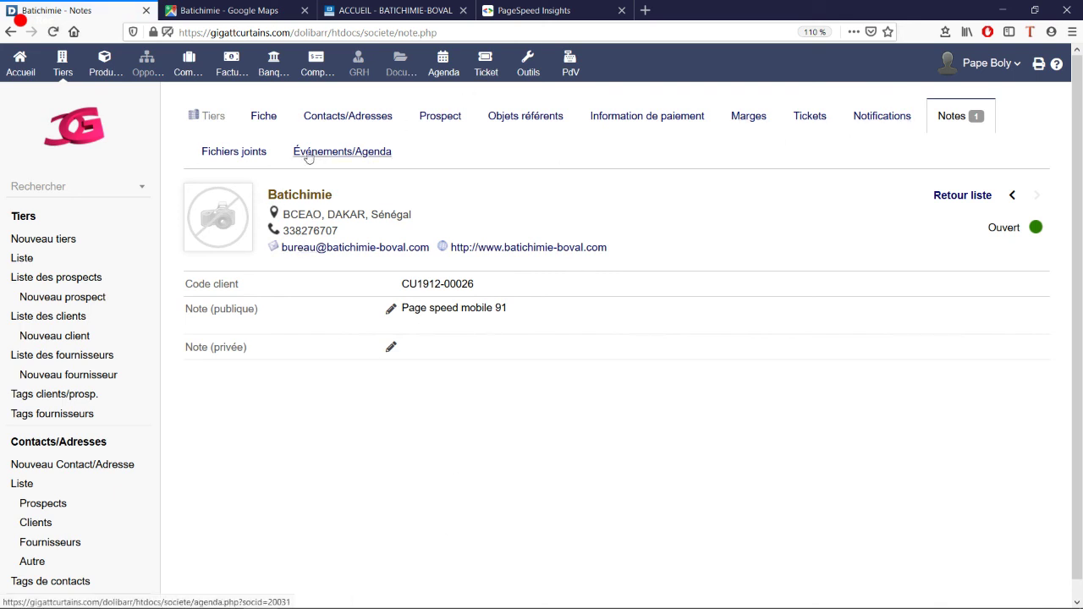
Open the Batichimie third-party card and review its details, attached files and linked events
{"action": "left_click", "coordinate": [254, 119]}
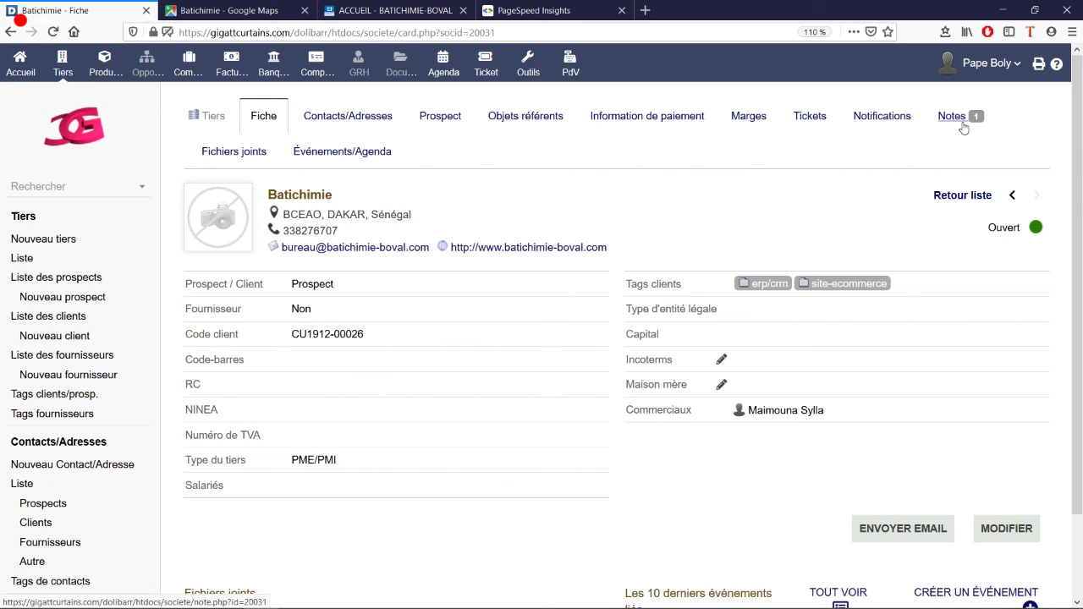
{"action": "left_click", "coordinate": [394, 10]}
{"action": "left_click", "coordinate": [55, 10]}
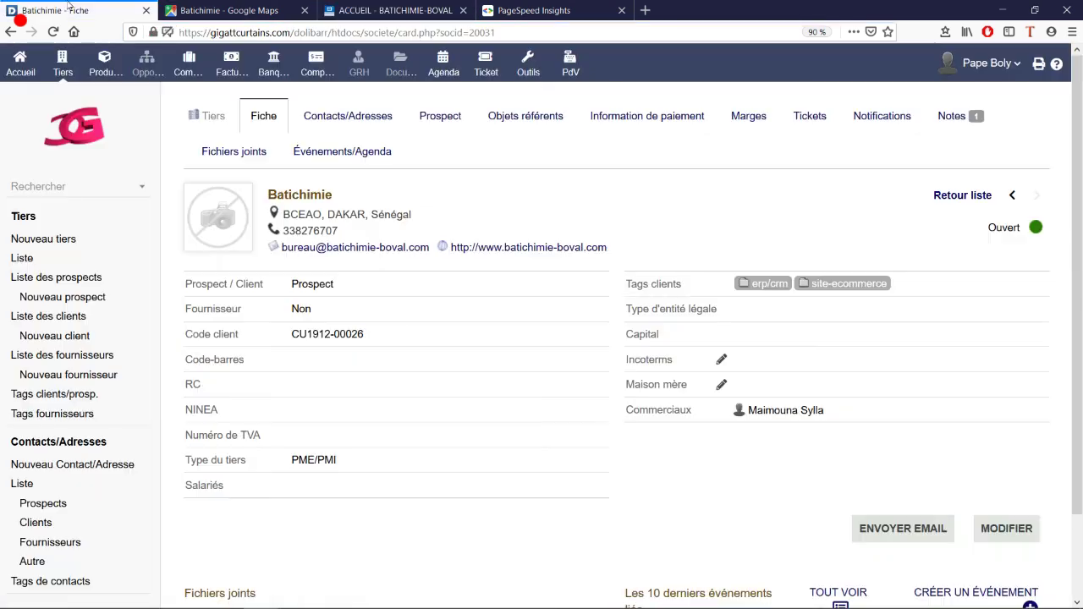
{"action": "scroll", "coordinate": [1082, 213], "scroll_direction": "down", "scroll_amount": 2}
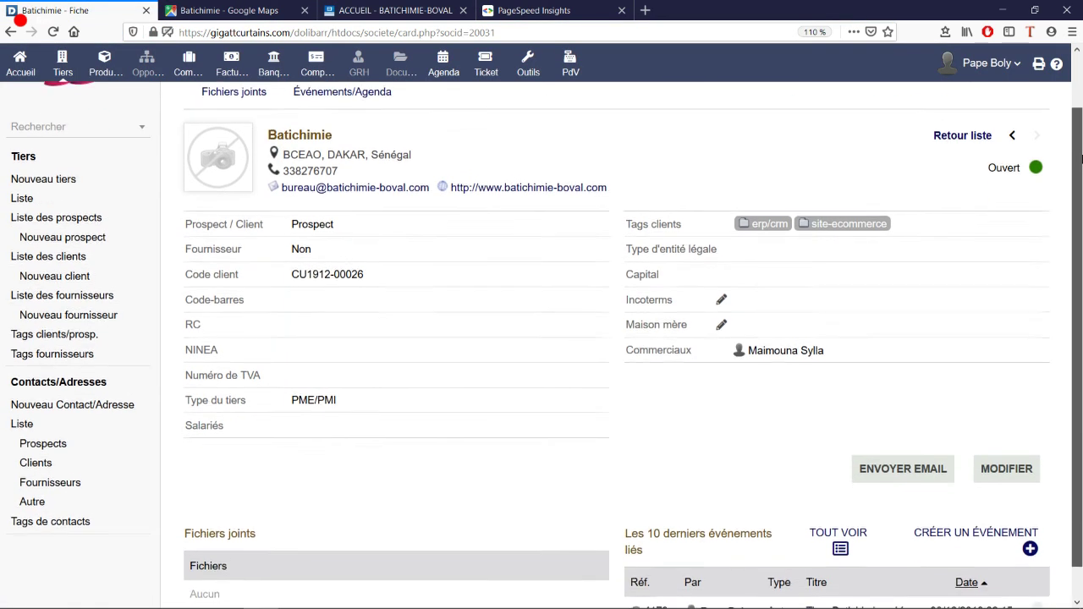
{"action": "scroll", "coordinate": [1082, 213], "scroll_direction": "up", "scroll_amount": 2}
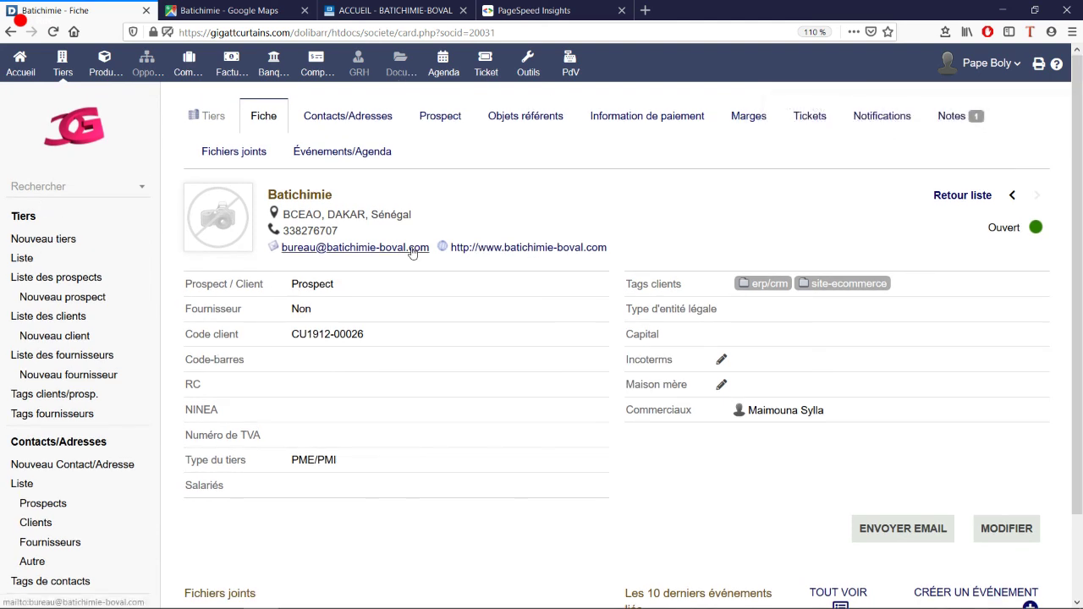